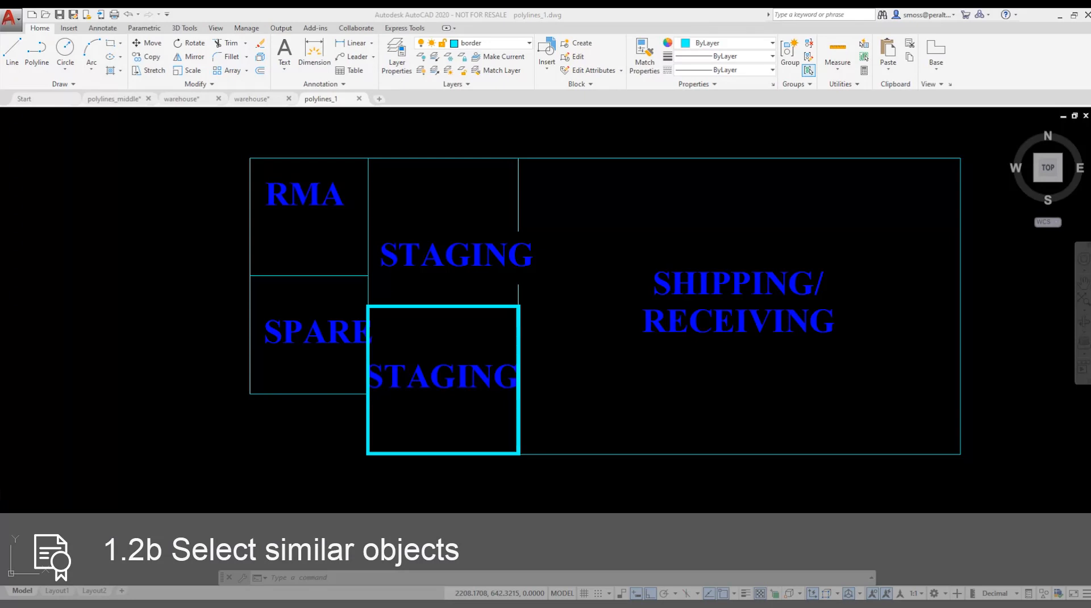
- Select all text labels similar to the SPARE label and set their text height to 30
click(289, 335)
right_click(290, 336)
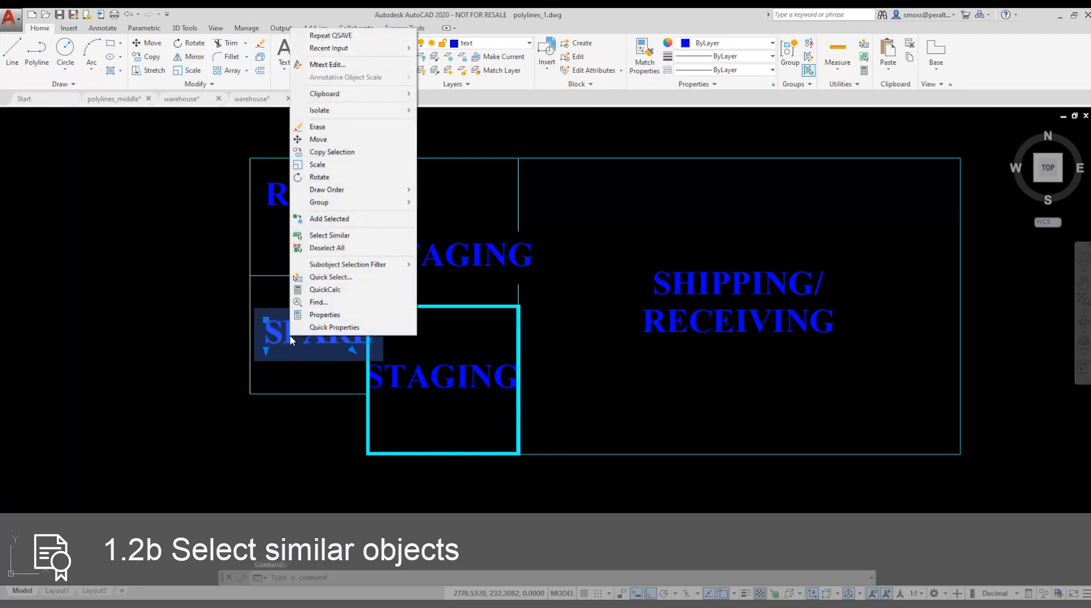
click(362, 242)
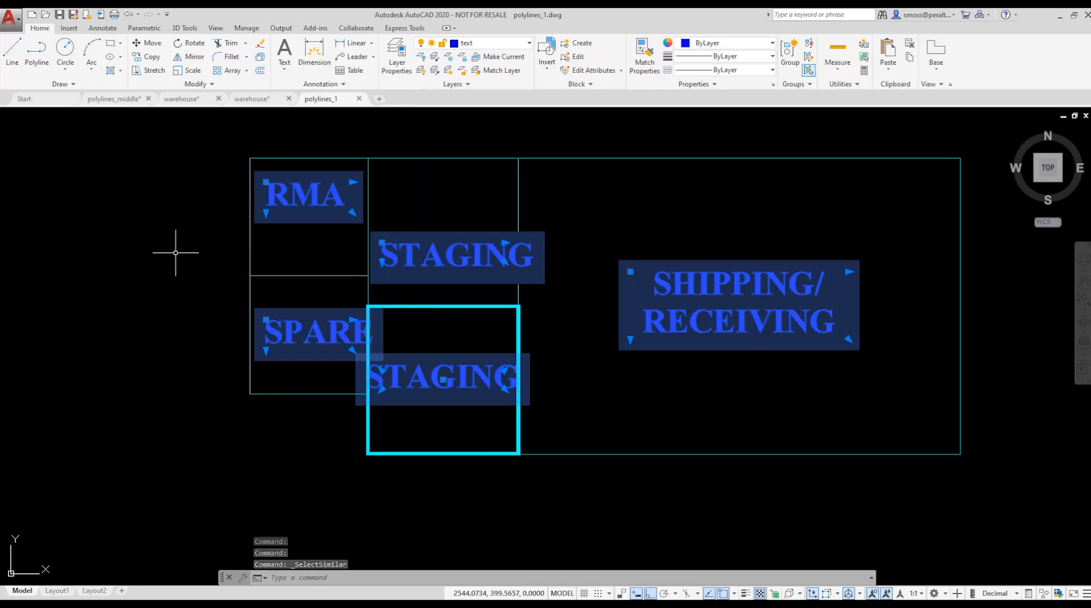
right_click(176, 252)
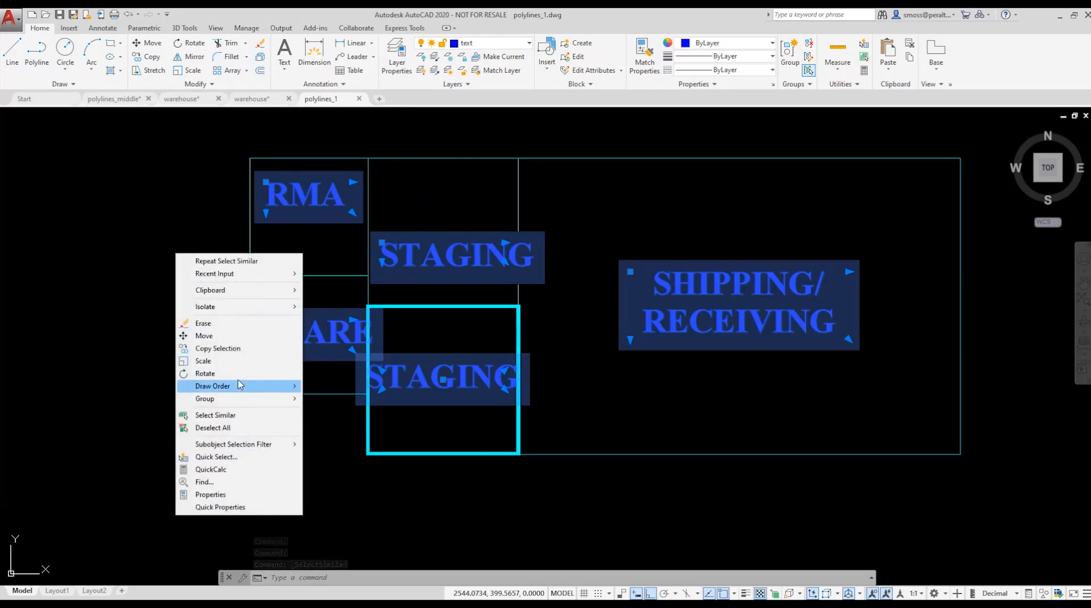
click(242, 494)
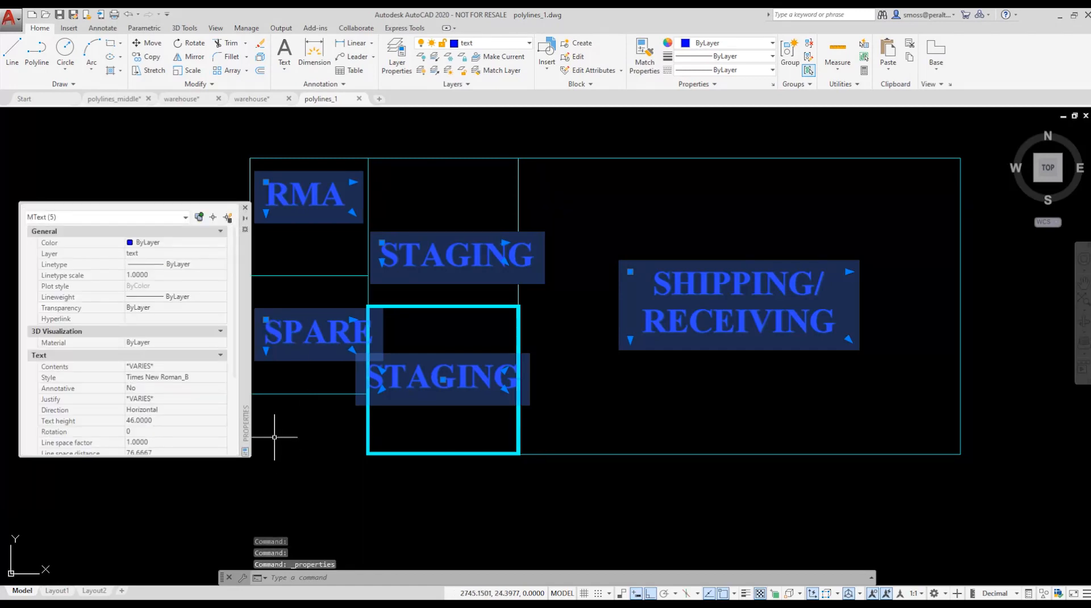
click(171, 421)
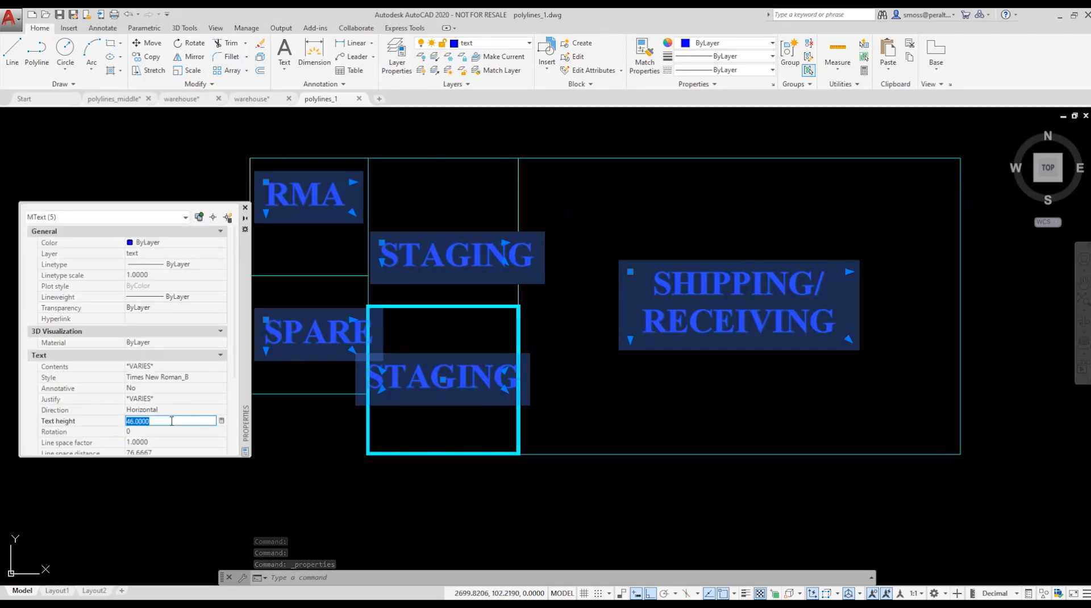
text(30)
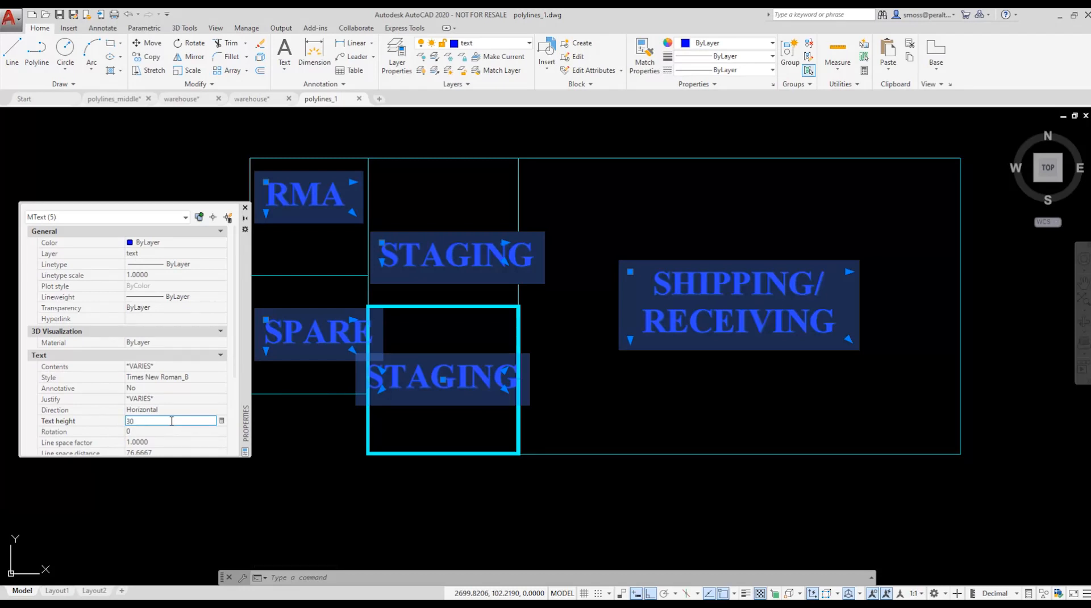
key(Tab)
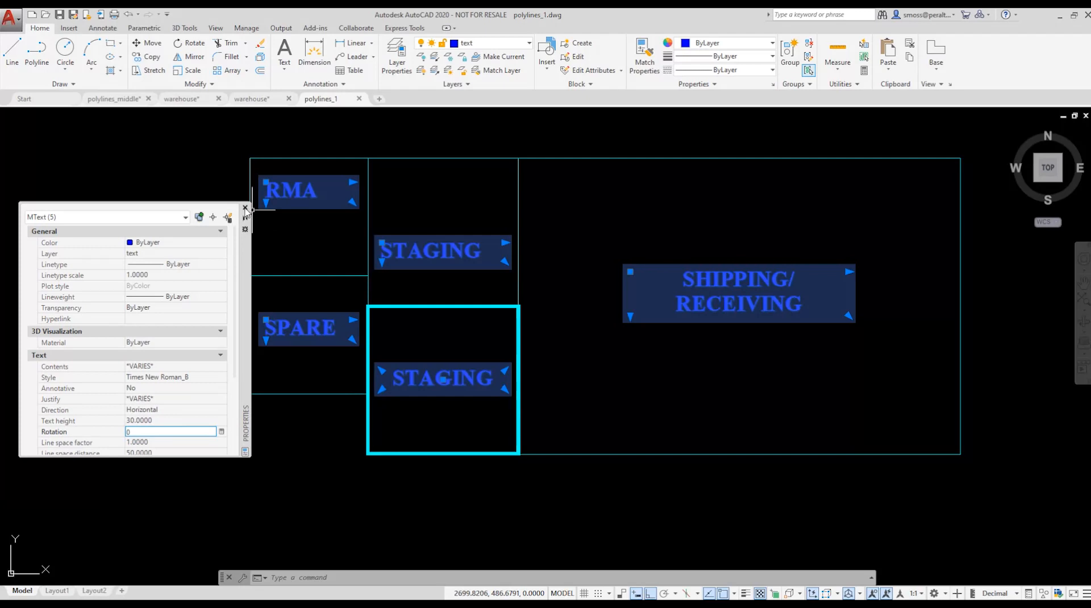
click(245, 207)
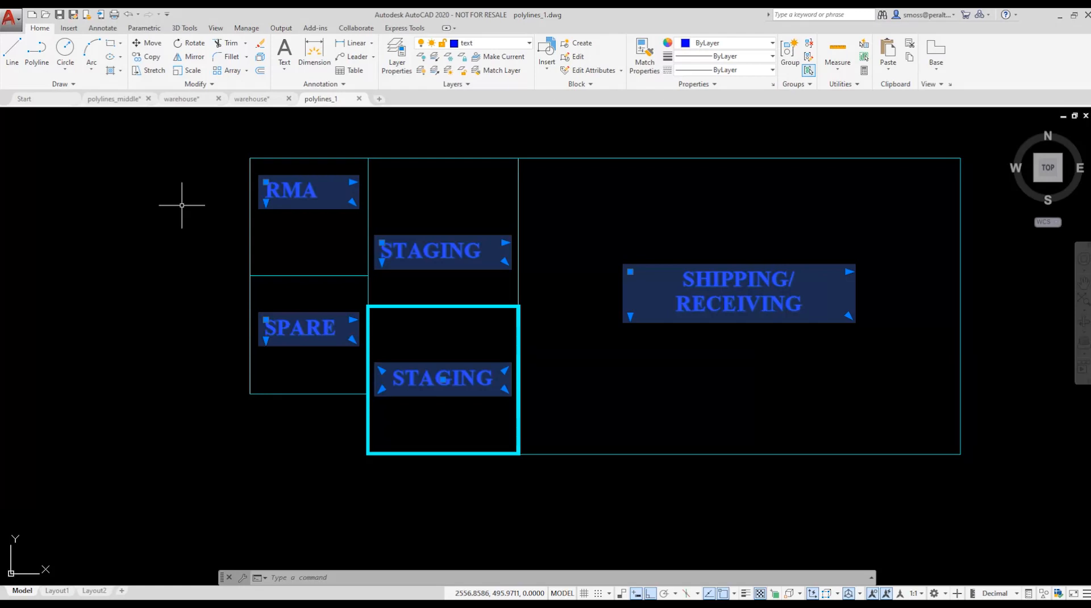
key(Escape)
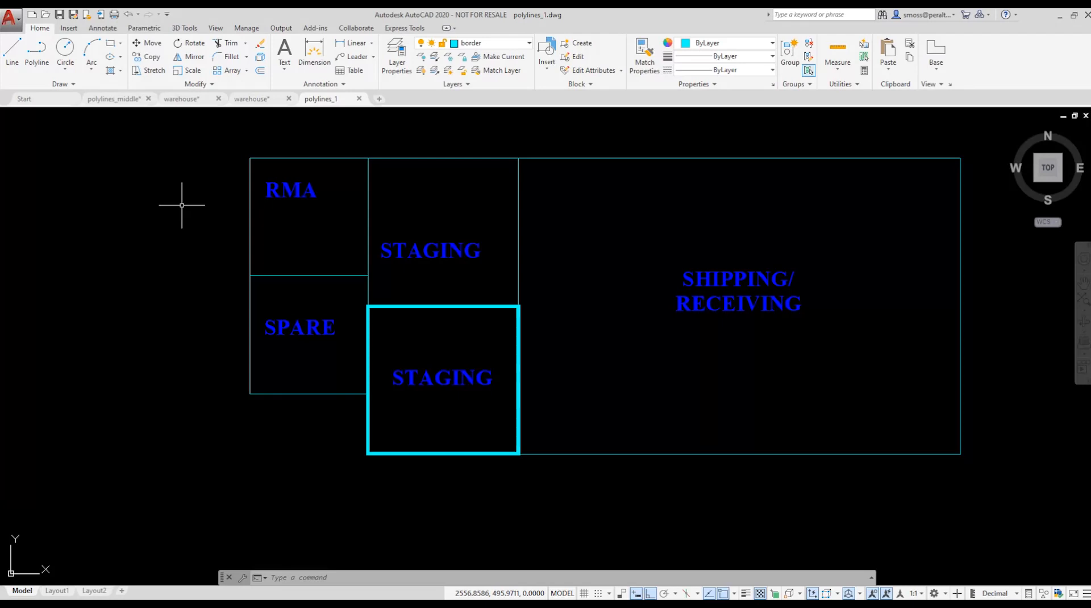
click(733, 593)
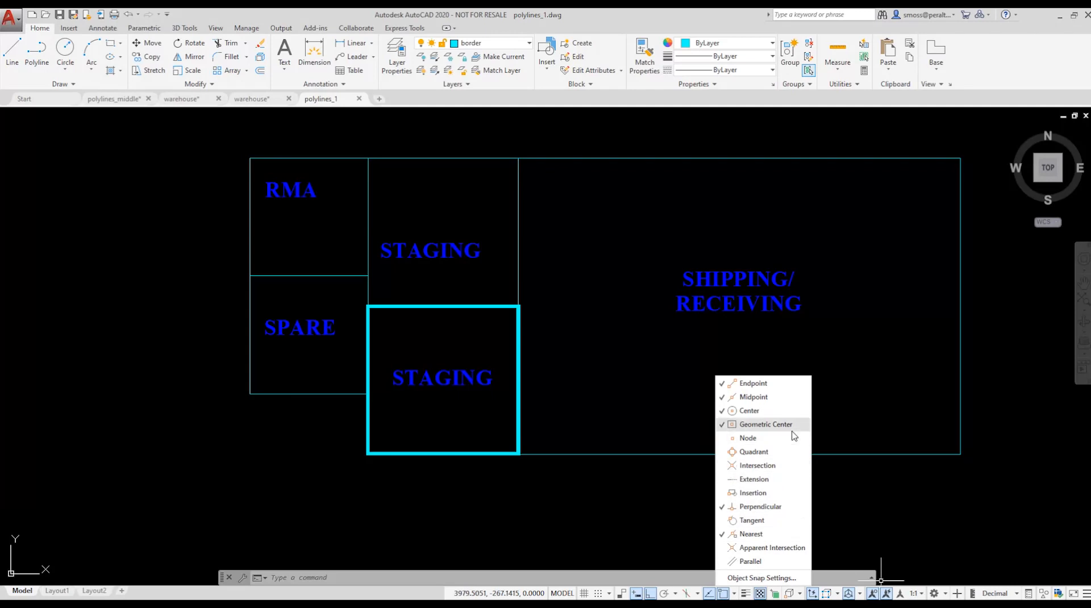
click(618, 518)
- Set the SPARE label's justification to Middle center, leaving the label deselected
click(280, 319)
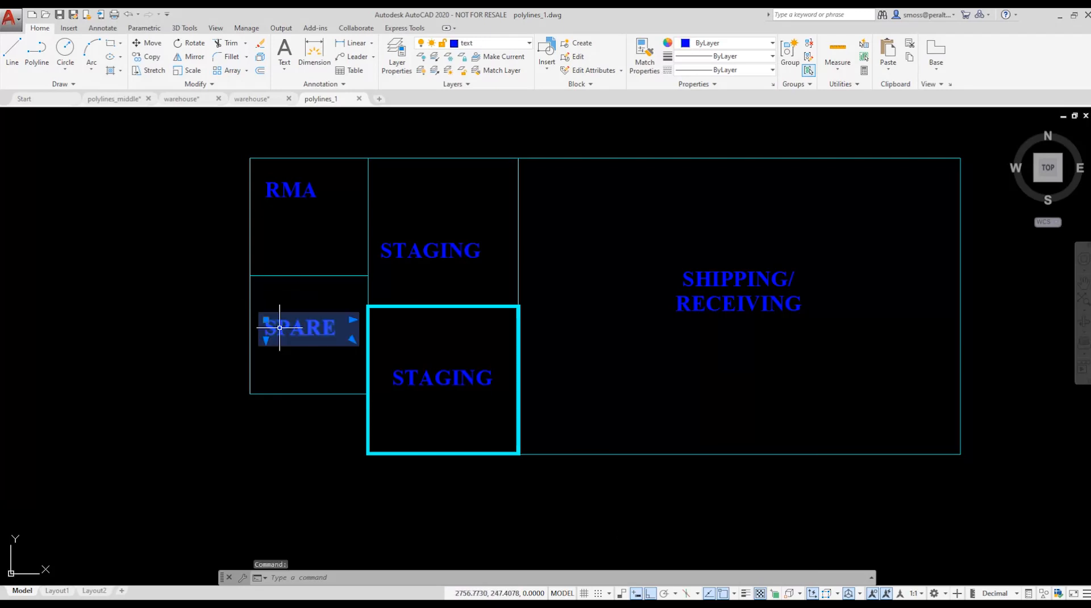
right_click(280, 324)
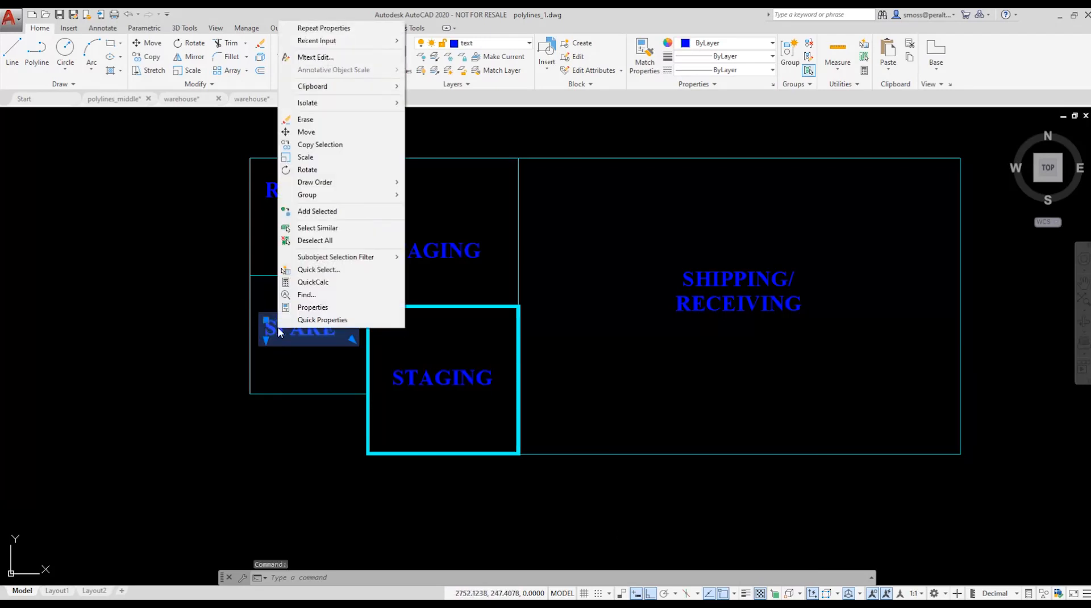
click(309, 307)
click(169, 401)
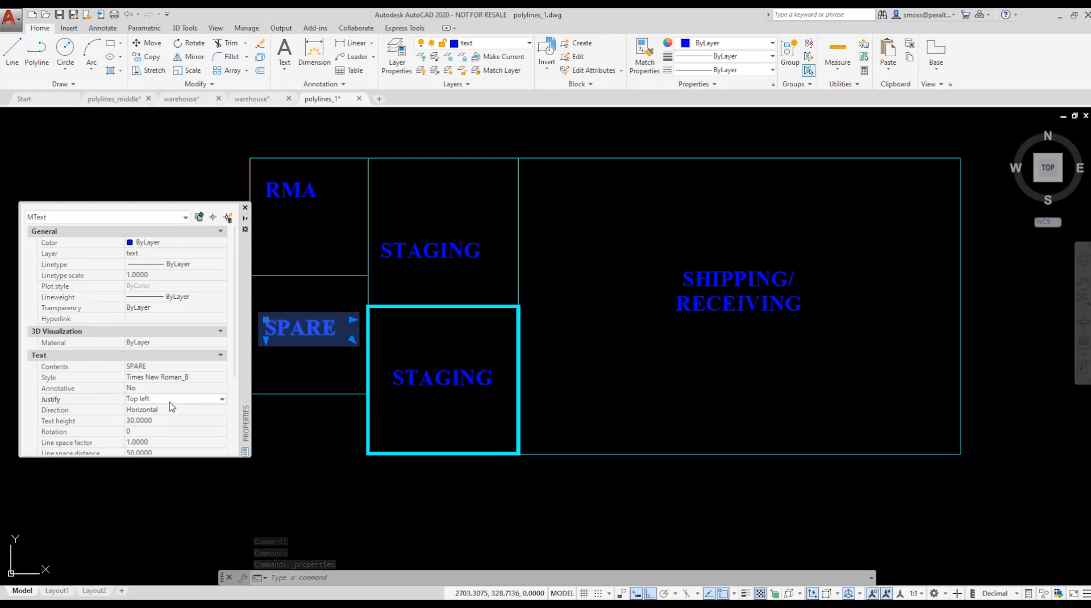
click(171, 402)
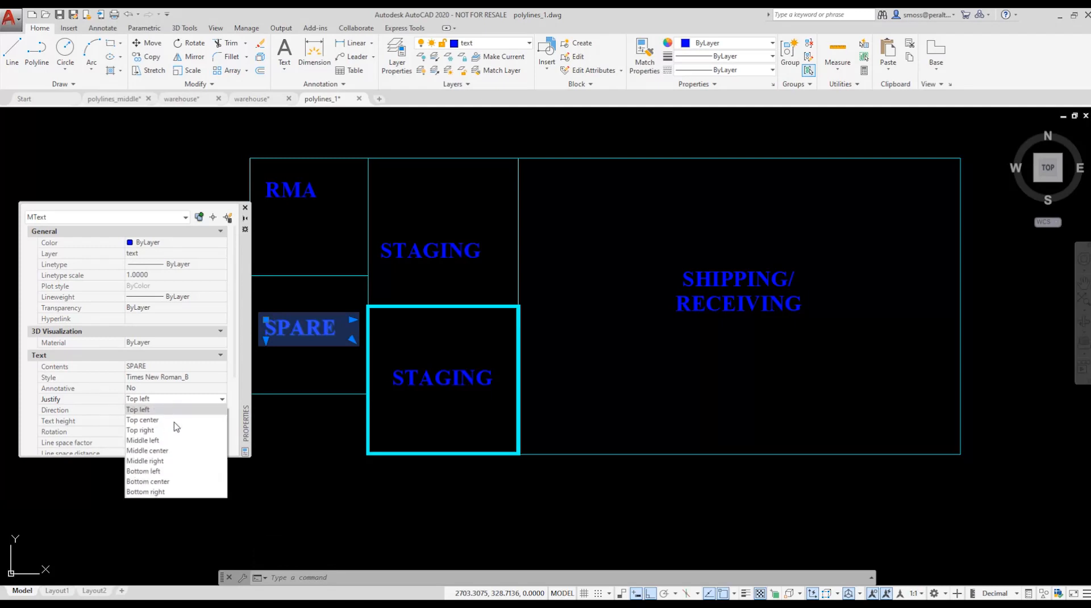
click(173, 451)
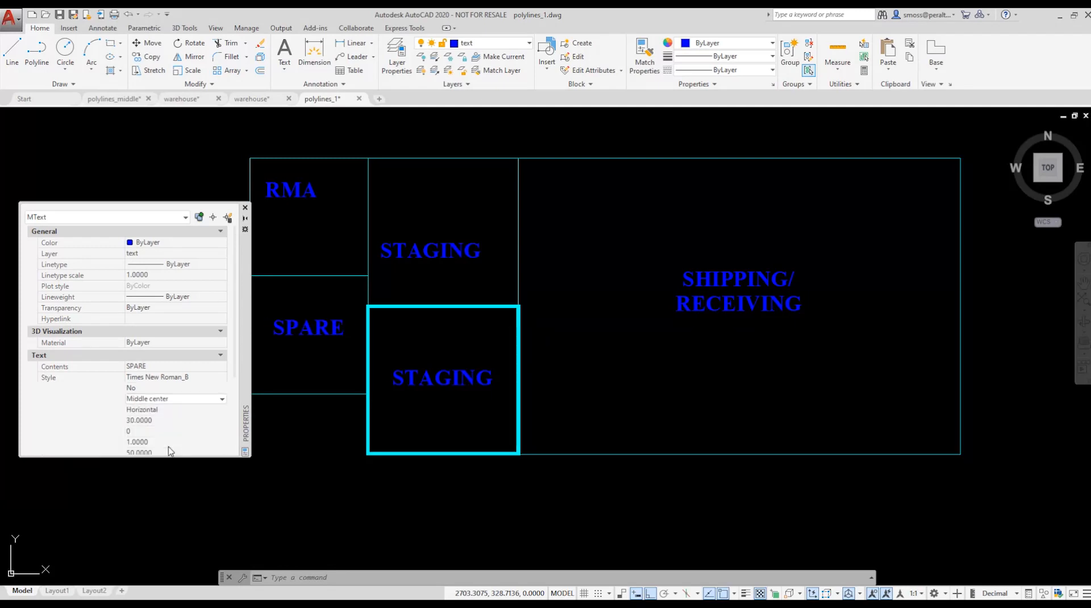
click(244, 209)
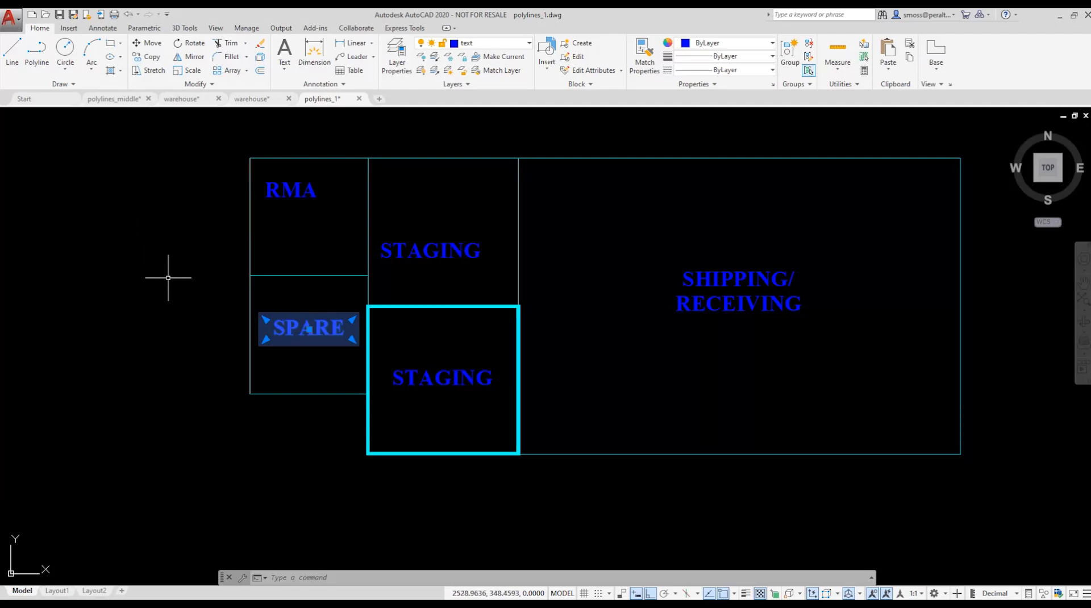
key(Escape)
click(306, 329)
click(308, 328)
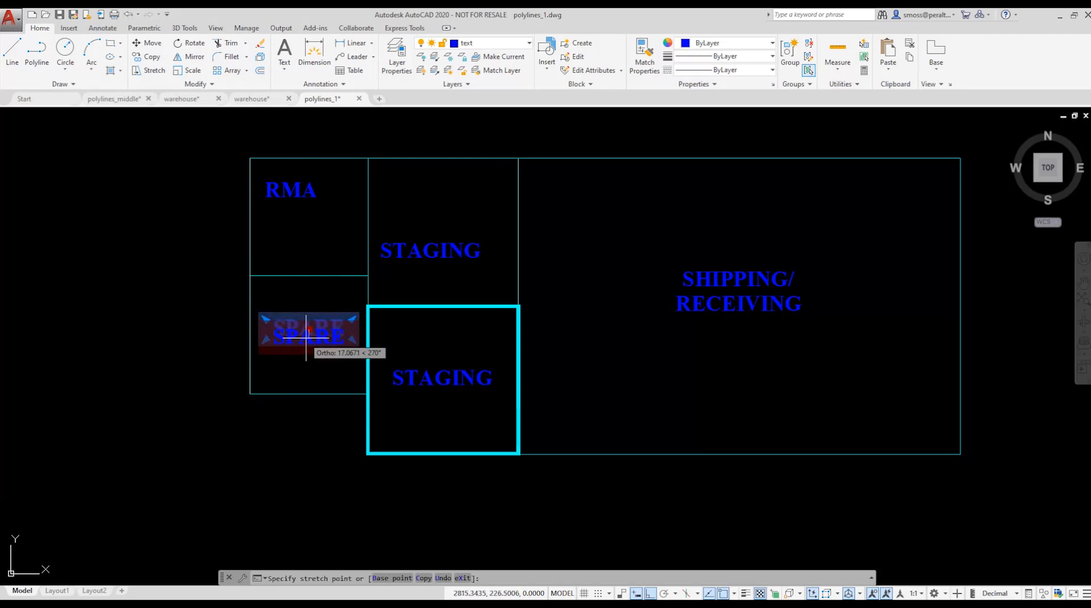
key(Escape)
key(Escape)
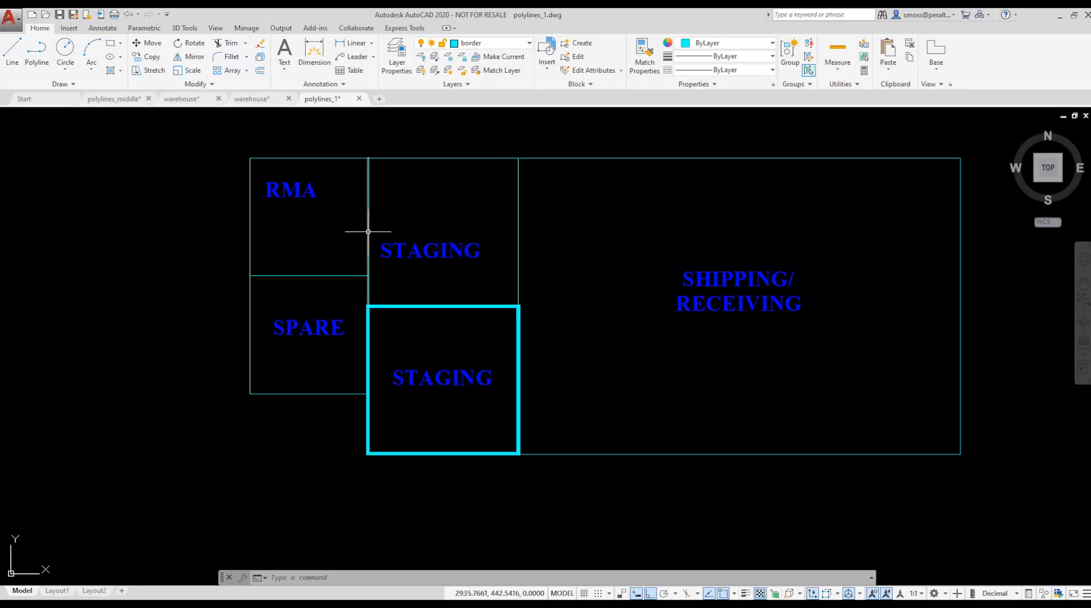
- Make border the current layer
mouse_move(368, 231)
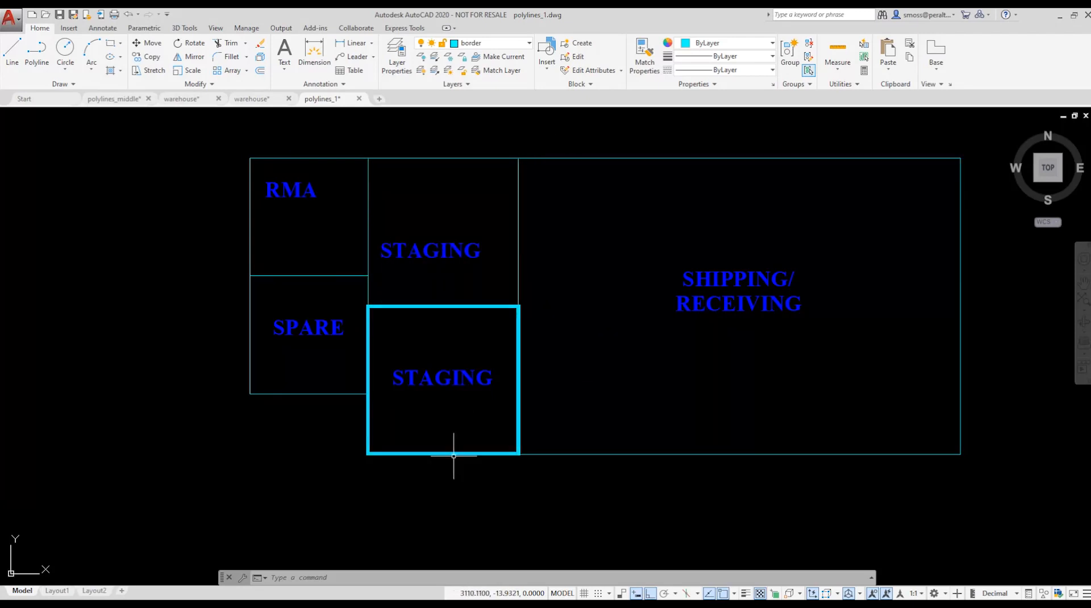
mouse_move(453, 454)
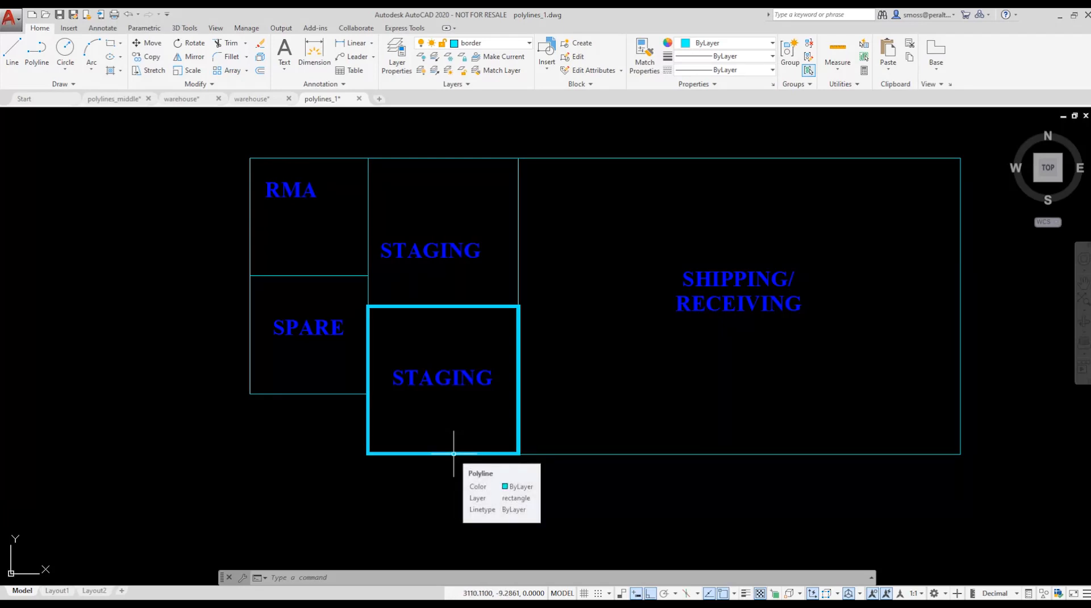
mouse_move(561, 453)
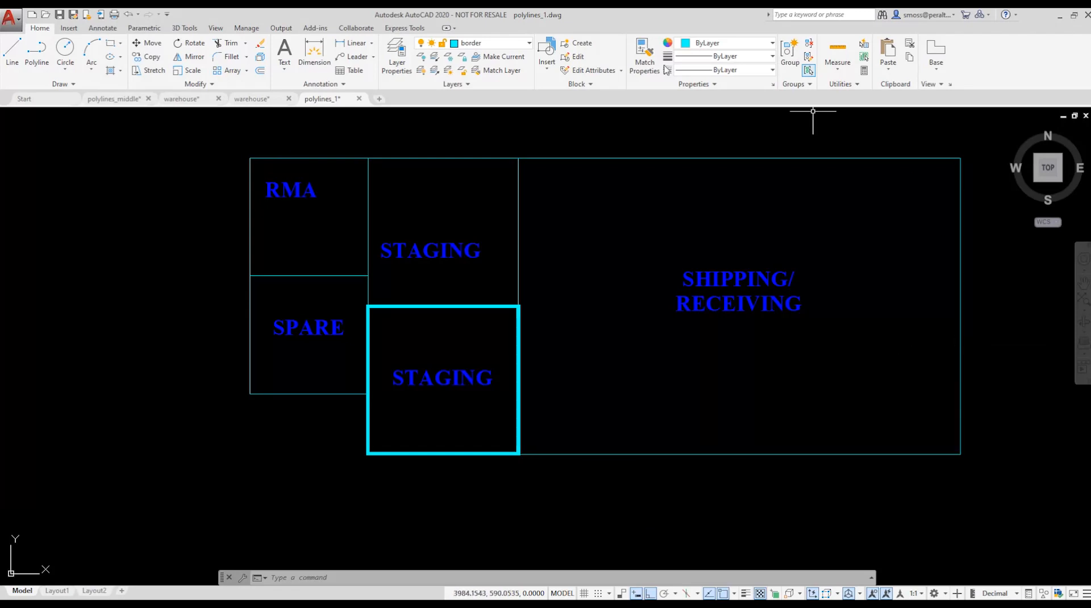
click(488, 46)
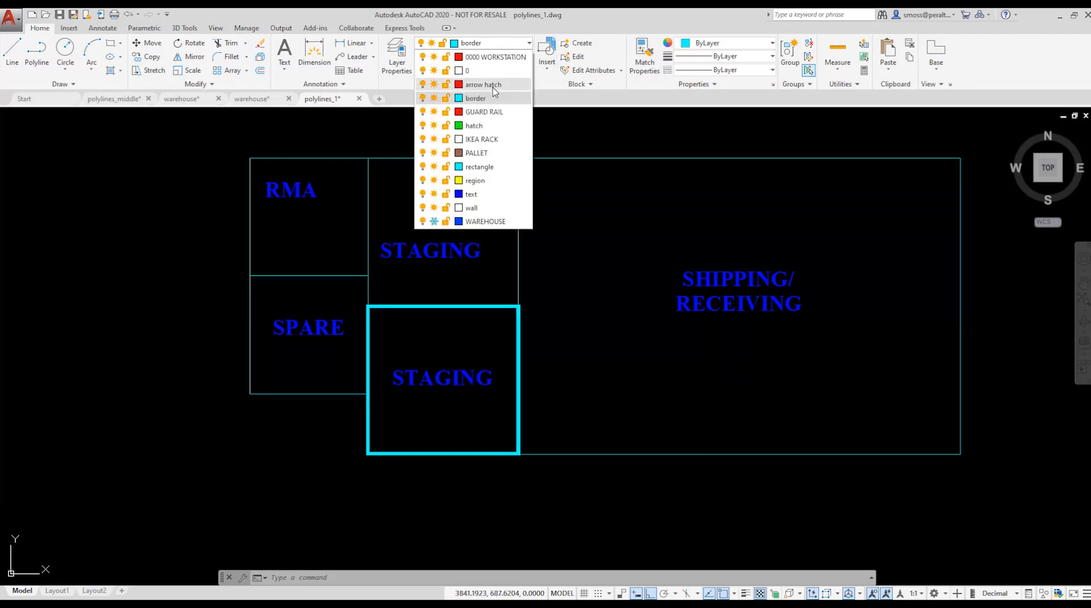
click(499, 98)
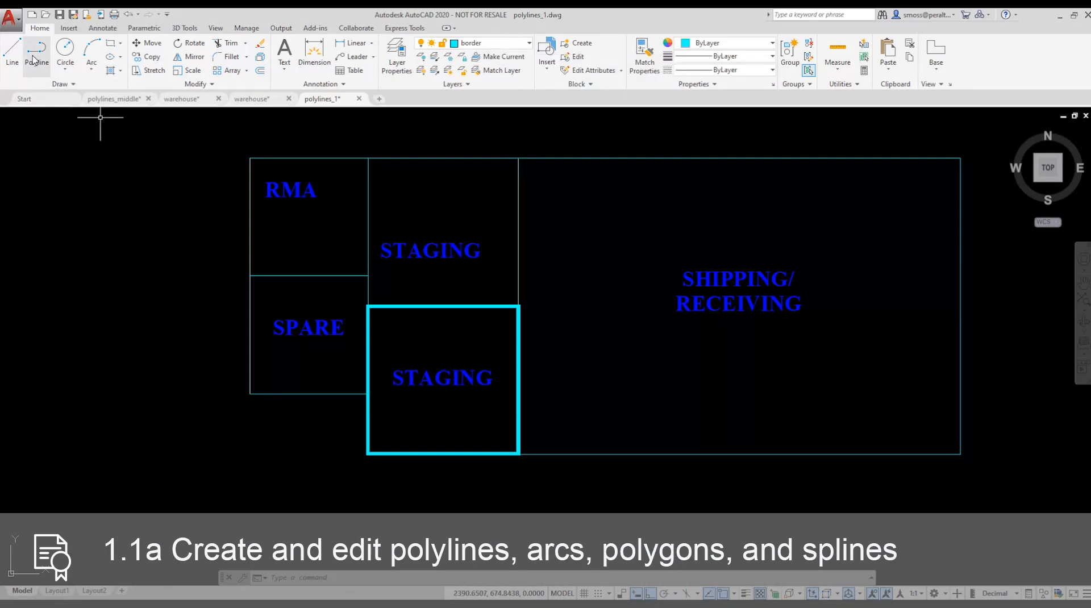
click(64, 84)
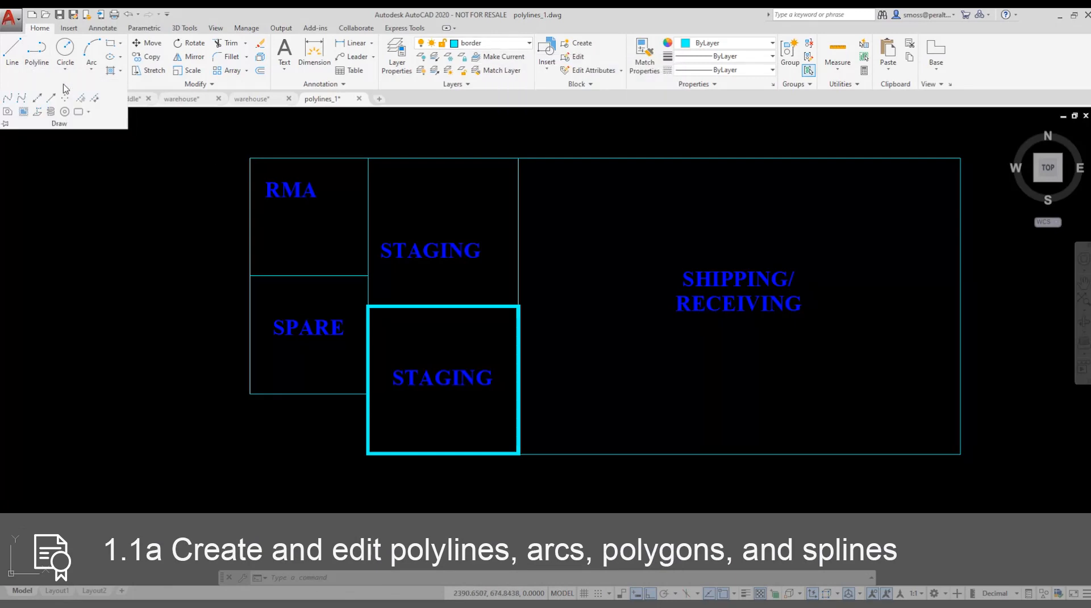
click(147, 88)
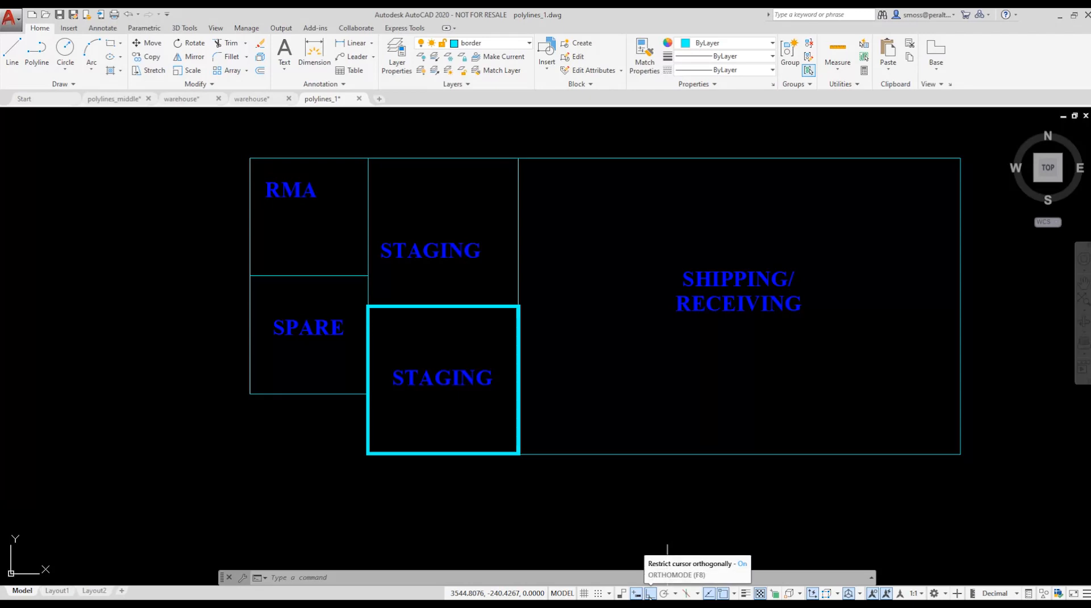
- Draw a closed polyline with starting and ending width 10 around the RMA area, beginning at the area's lower-right corner
click(36, 54)
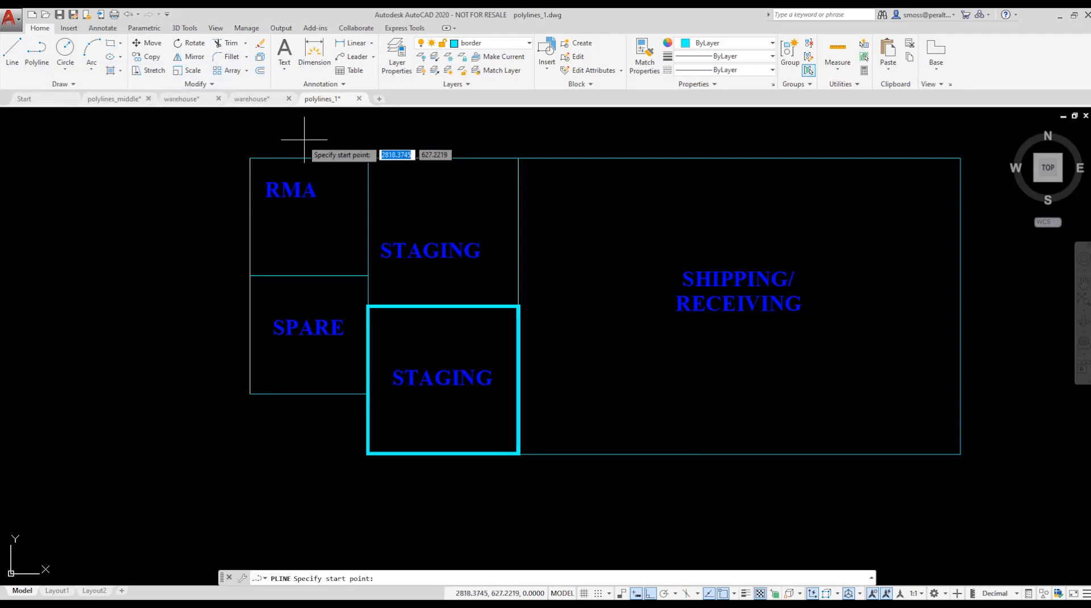
click(368, 275)
right_click(368, 275)
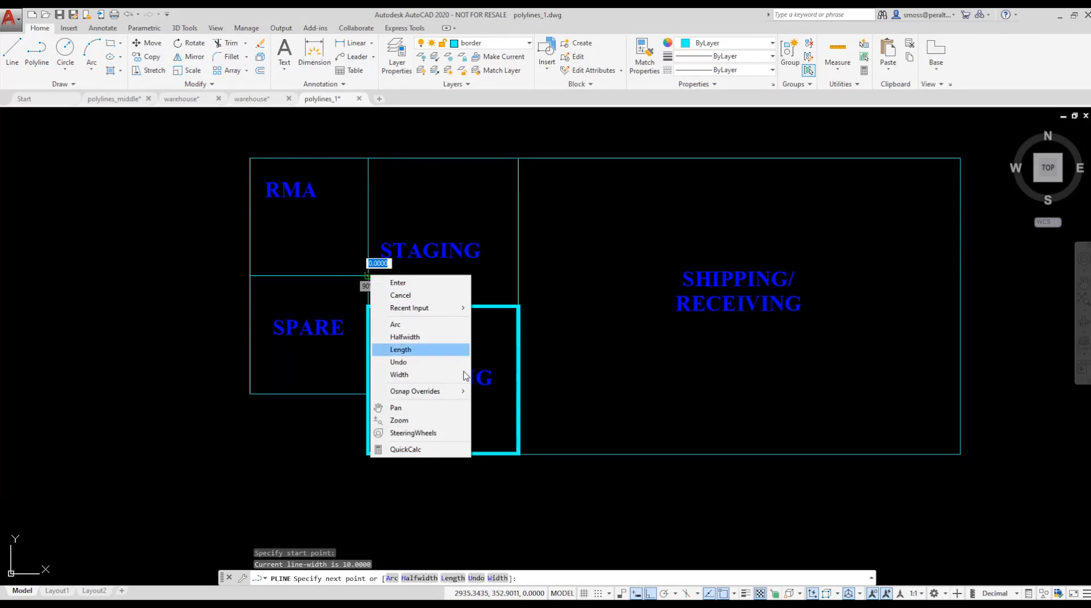
click(421, 376)
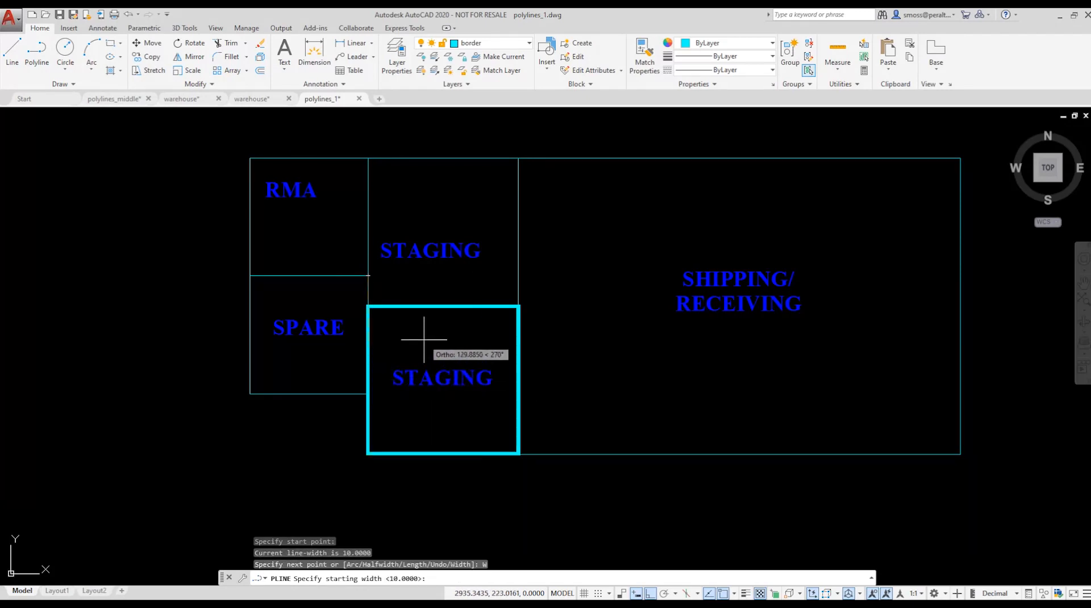
text(10)
key(Return)
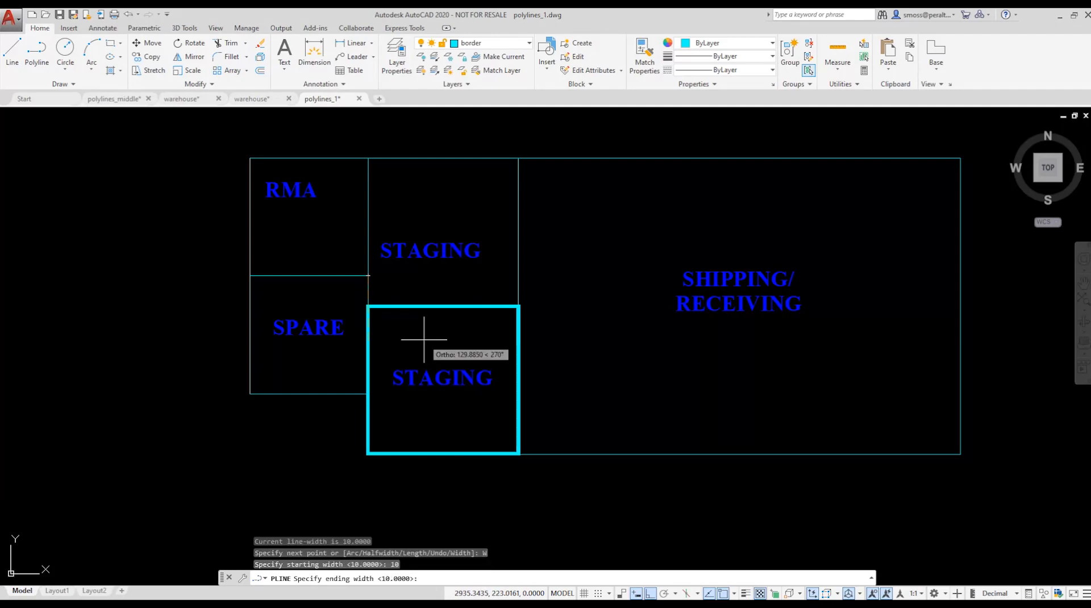
text(10)
key(Return)
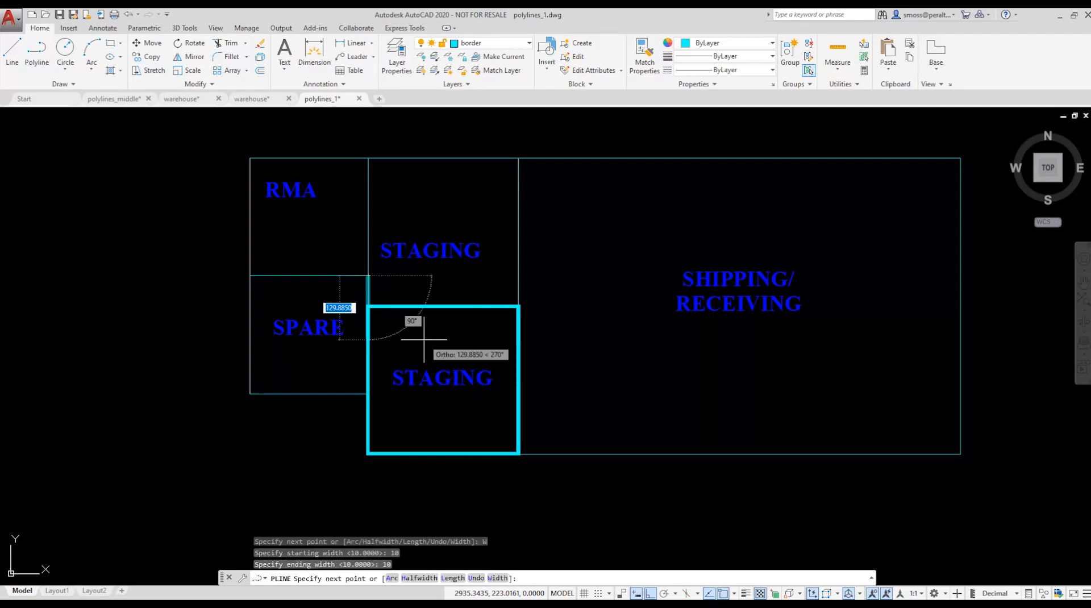
click(368, 159)
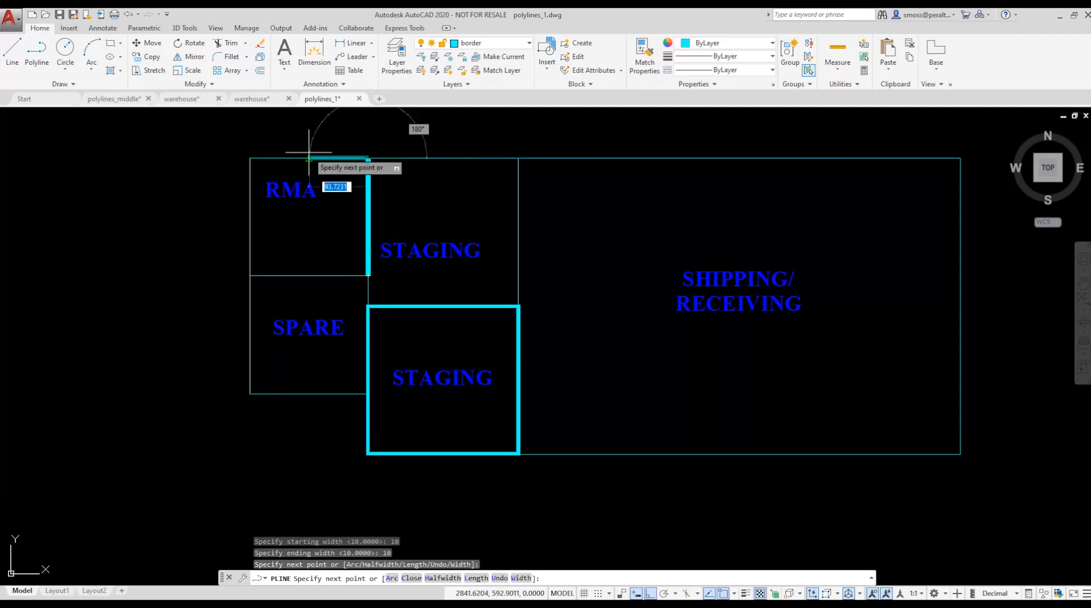
click(250, 158)
click(250, 276)
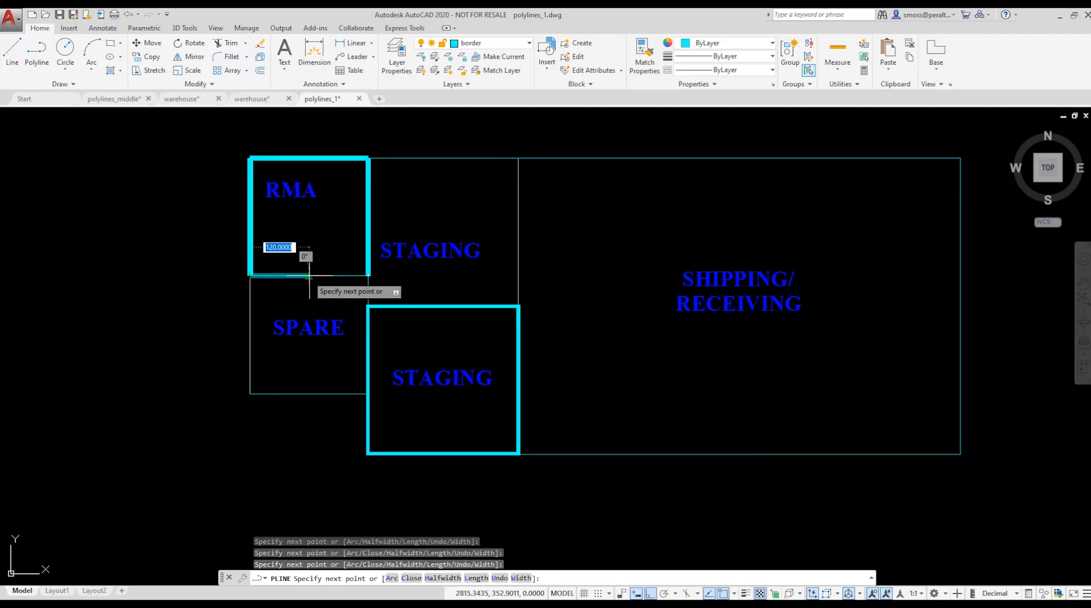
right_click(308, 276)
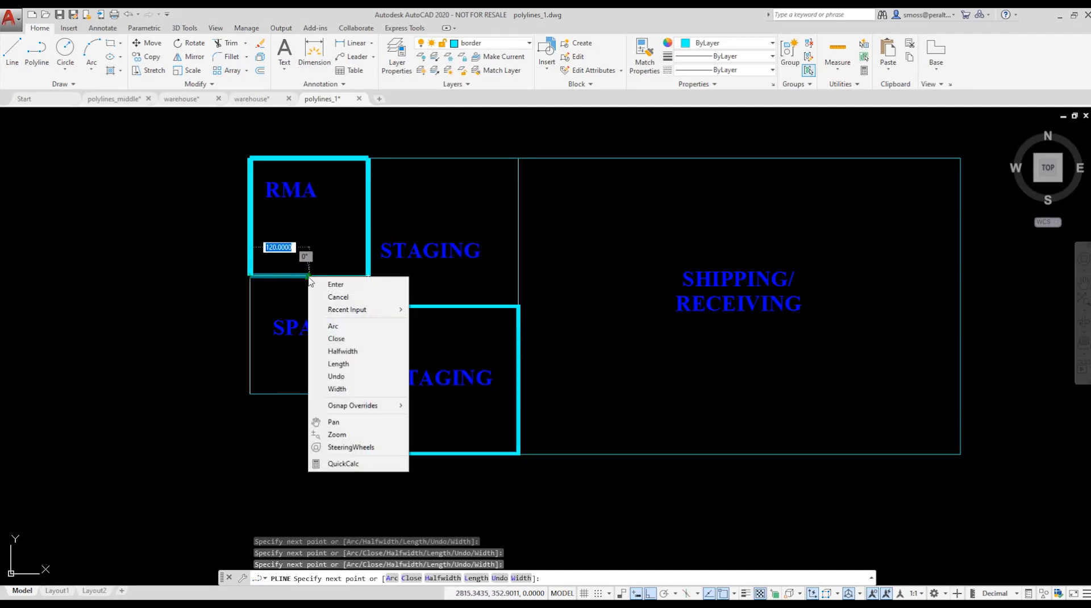
click(366, 338)
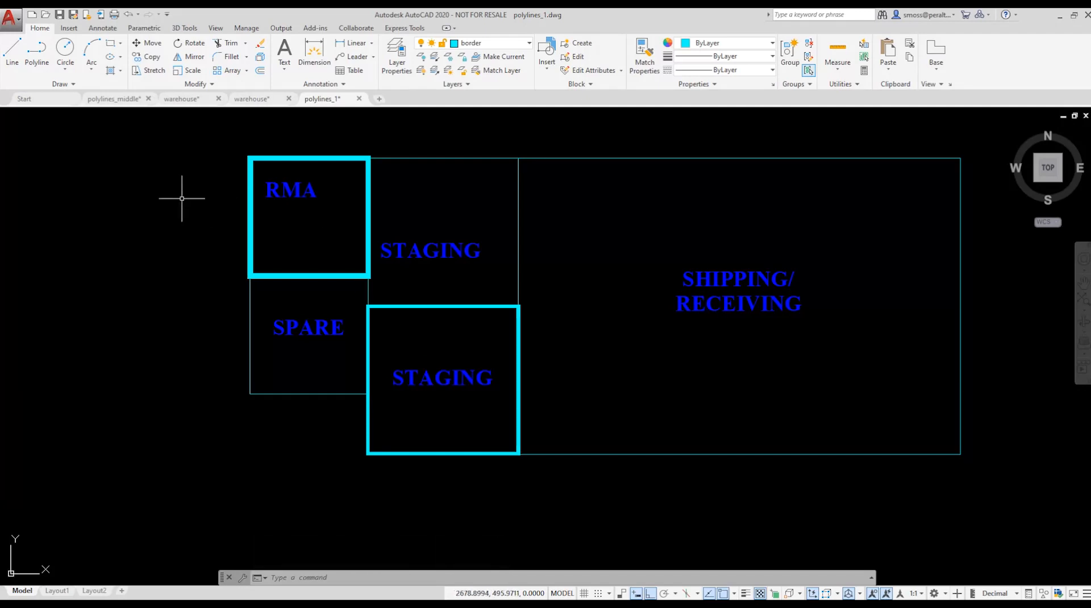
- Start a polyline at the SPARE area's upper-right corner and draw its right and bottom sides to the lower-left corner
right_click(126, 201)
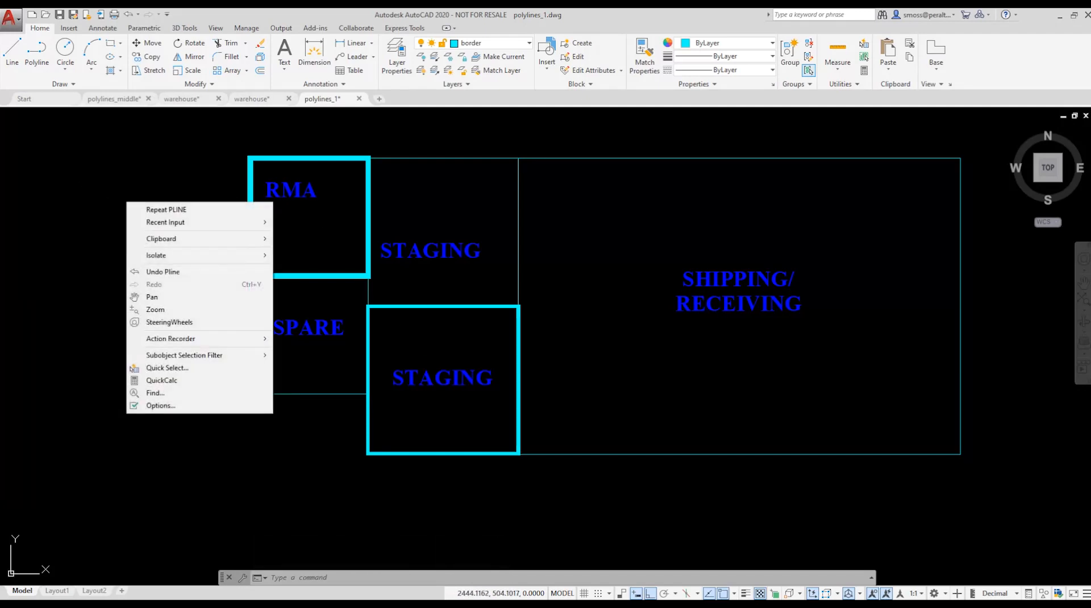
click(187, 211)
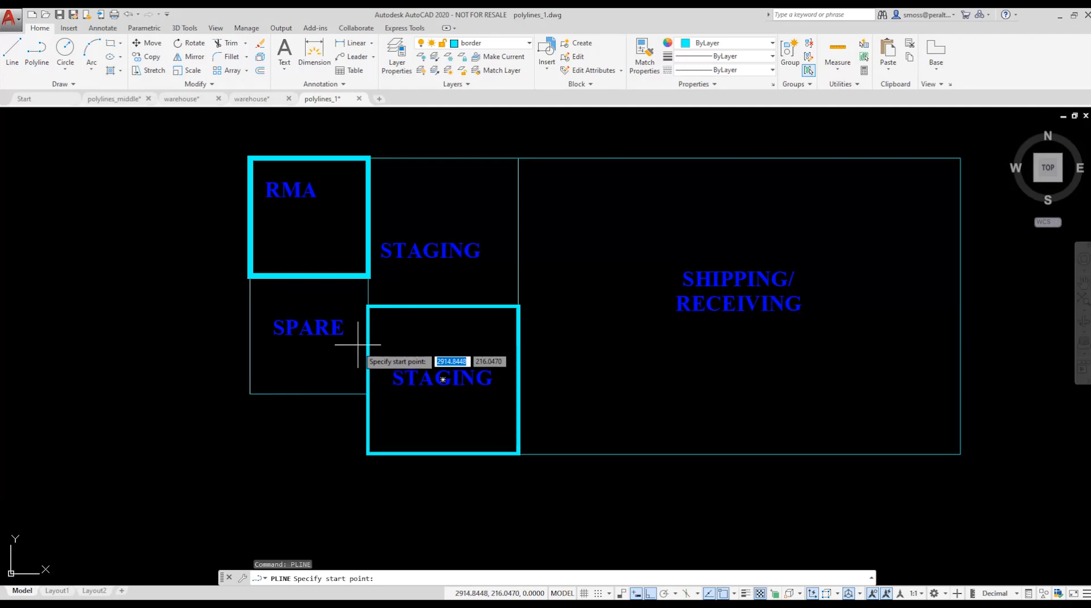
click(368, 275)
click(368, 394)
click(250, 393)
- Continue the SPARE polyline with an arc to the area's upper-left corner, switch back to straight segments and close it
right_click(250, 393)
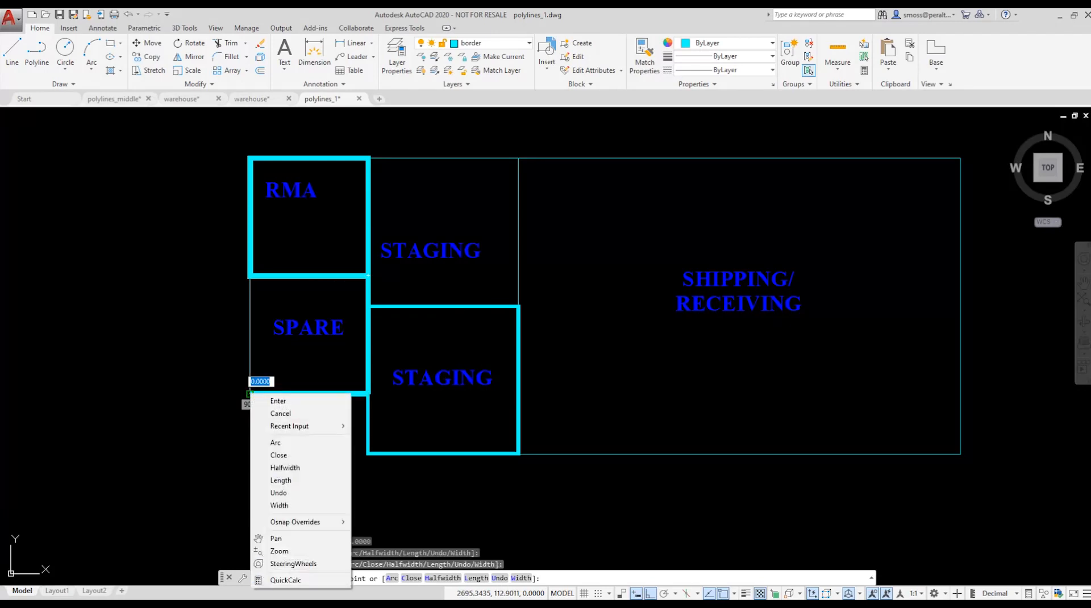
click(289, 442)
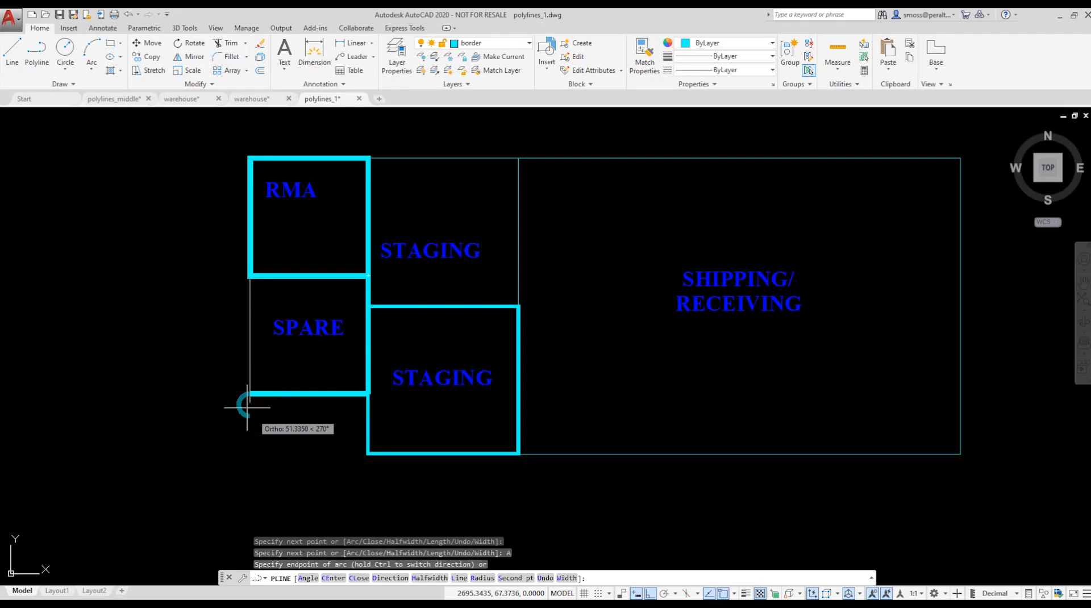
click(250, 275)
right_click(250, 276)
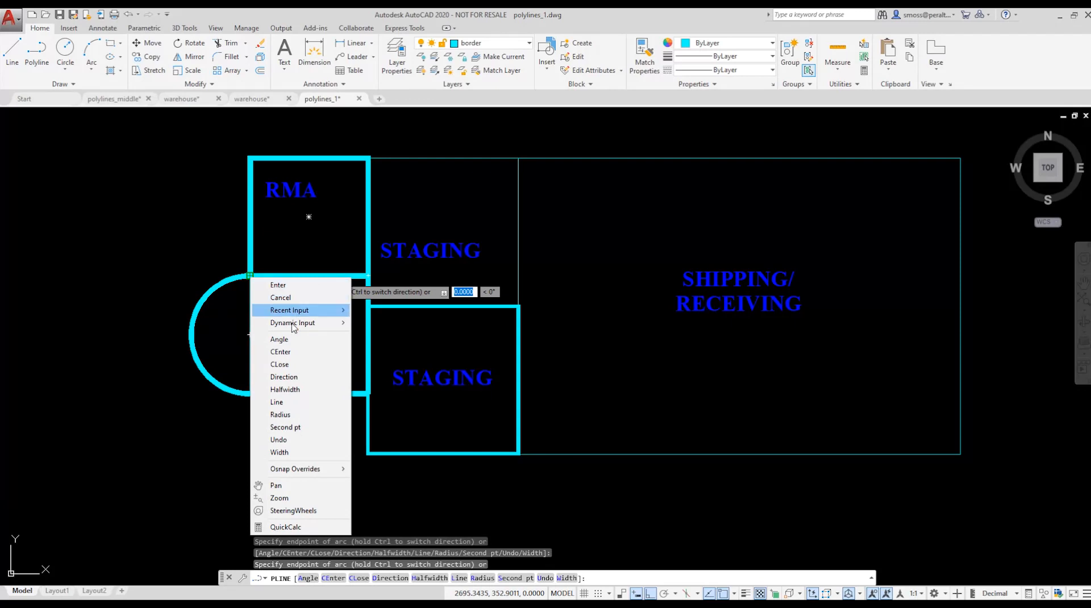
click(298, 403)
right_click(305, 308)
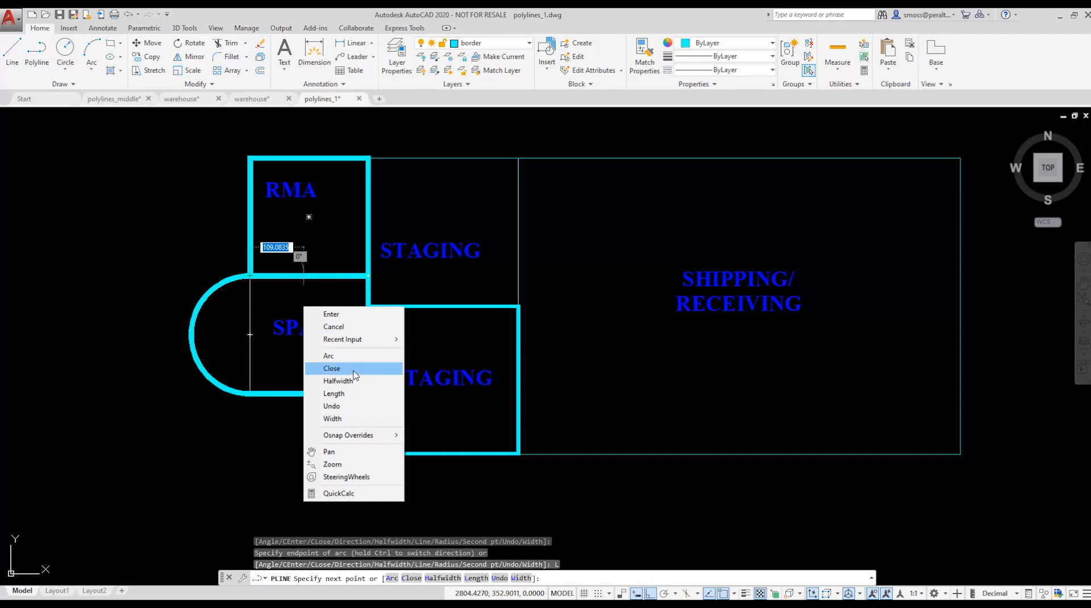
click(355, 373)
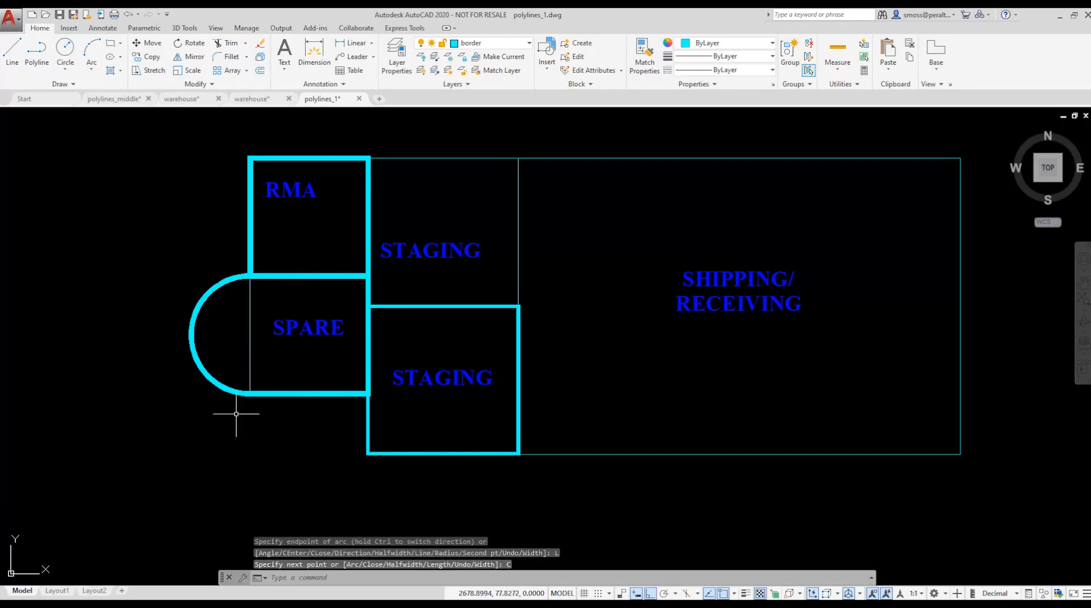
click(208, 376)
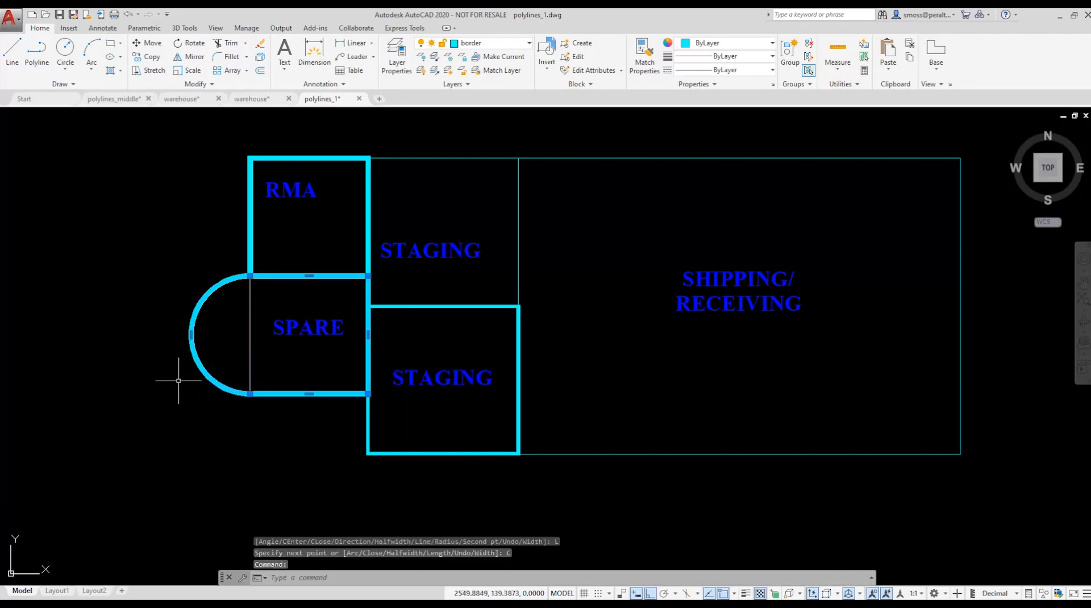
key(Escape)
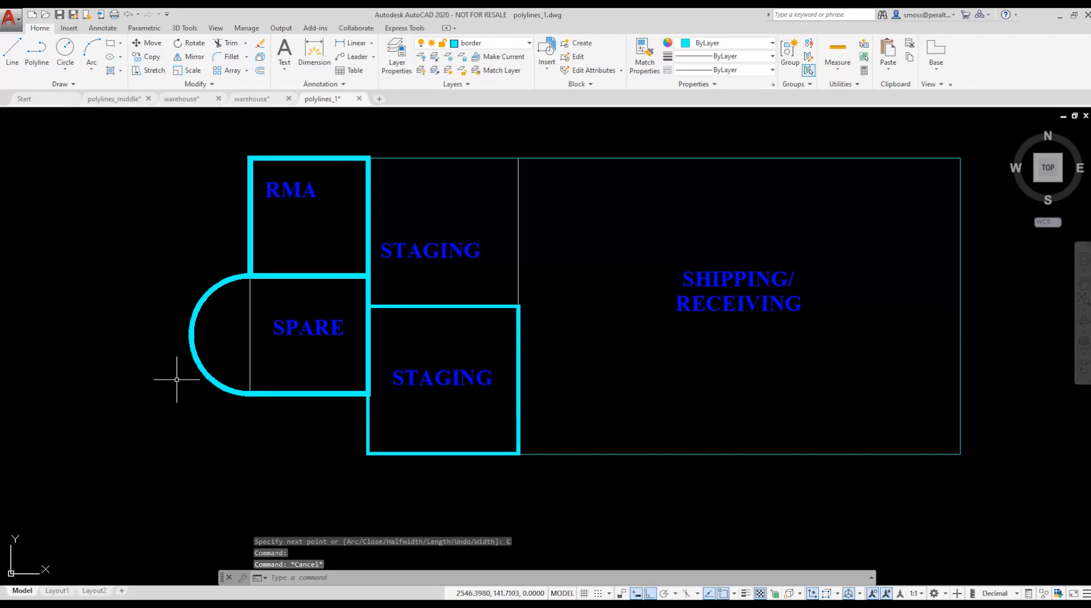
- Start a polyline at the upper STAGING area's upper-left corner and draw its top side to the upper-right corner
right_click(147, 270)
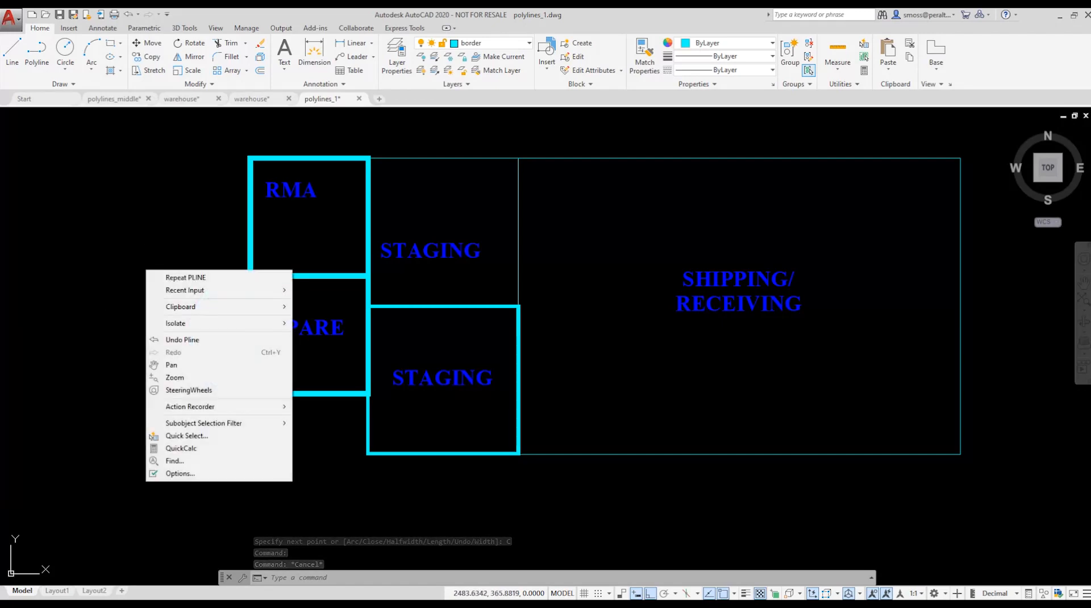
click(179, 278)
click(369, 159)
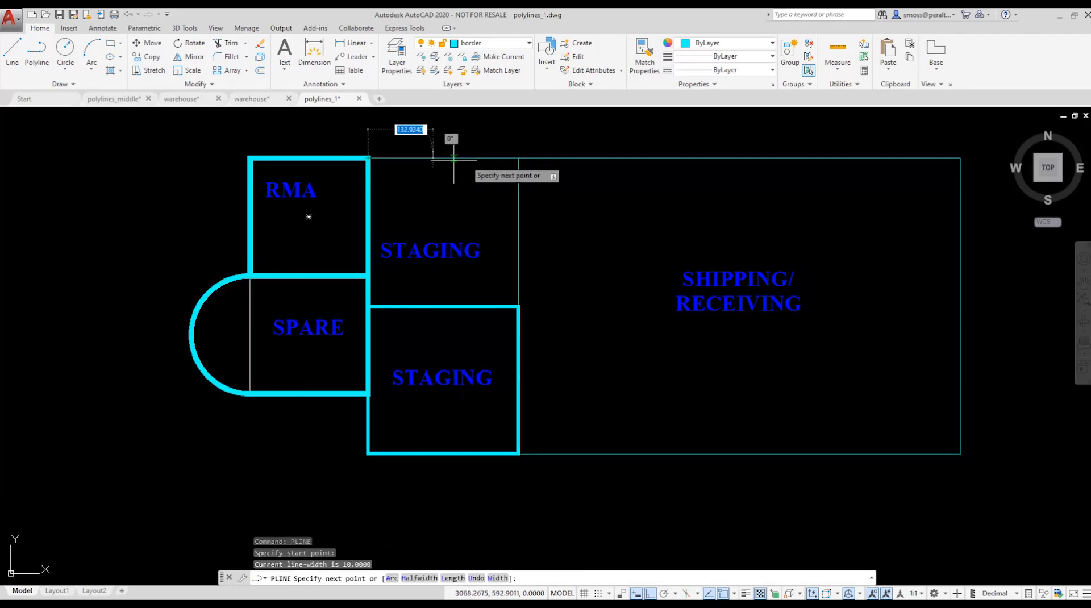
click(518, 159)
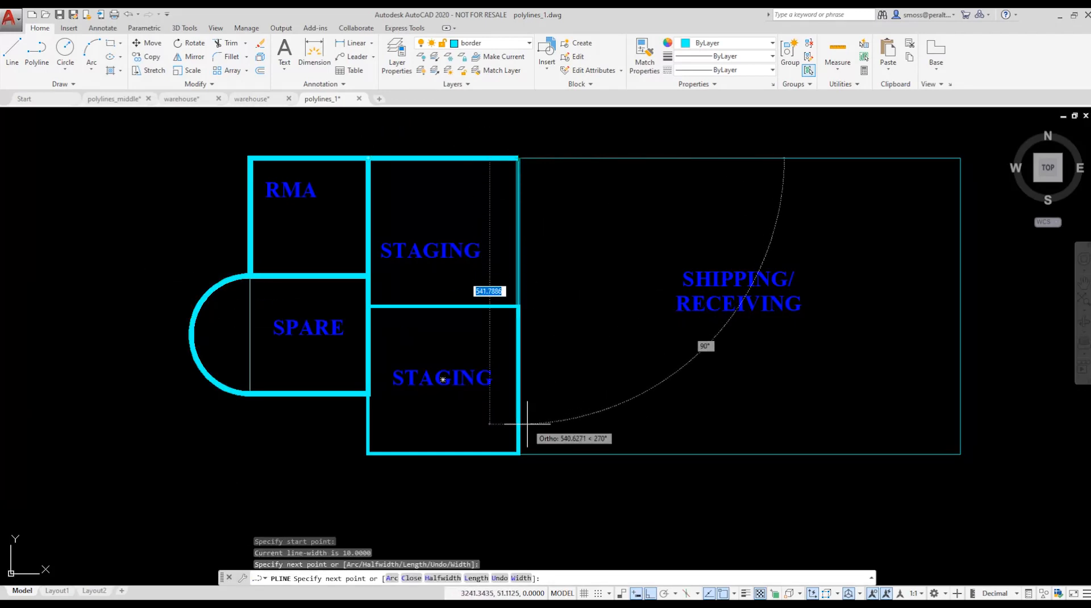
click(527, 342)
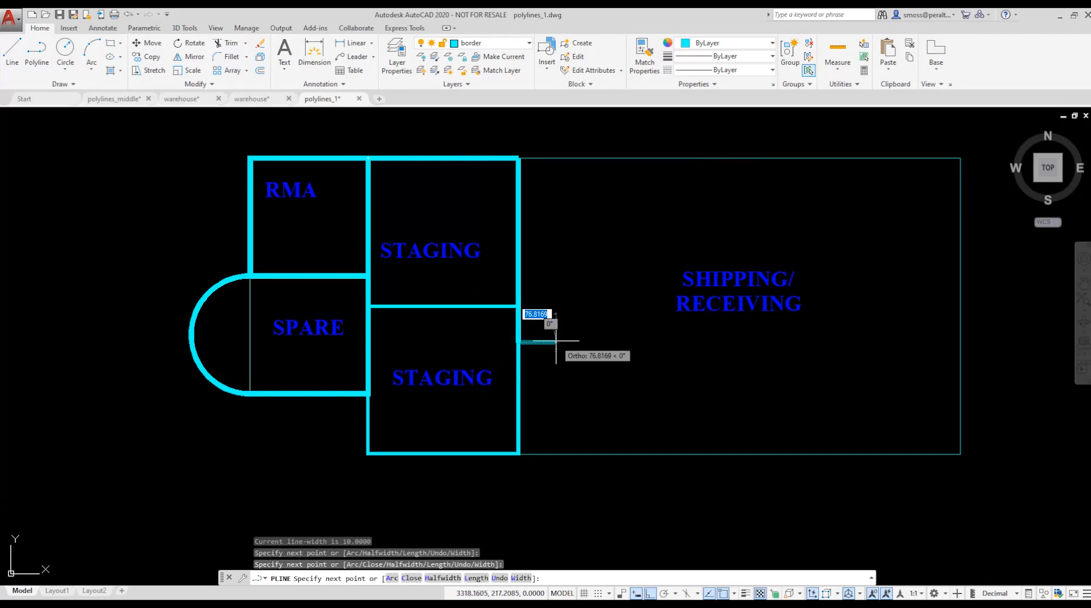
right_click(597, 341)
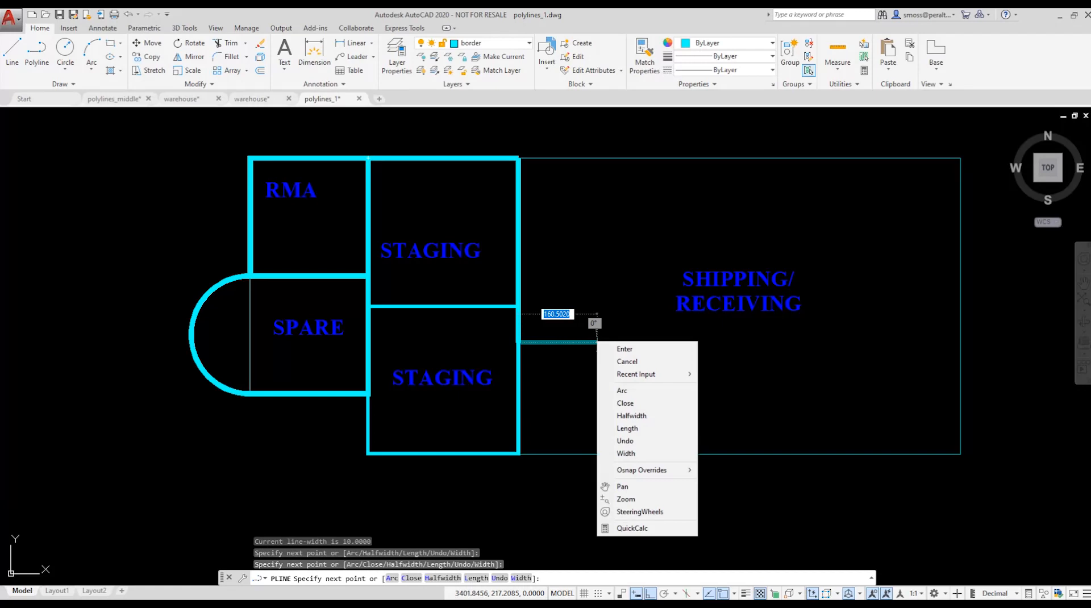
click(643, 443)
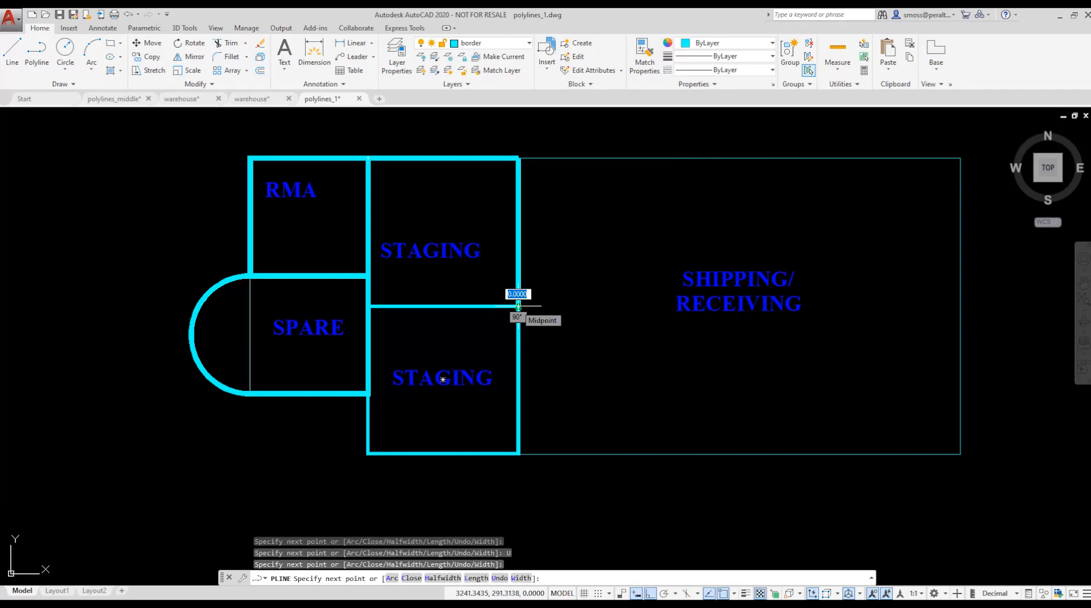
- Continue the polyline along the upper STAGING area's right and bottom sides and close it, leaving it deselected
right_click(369, 304)
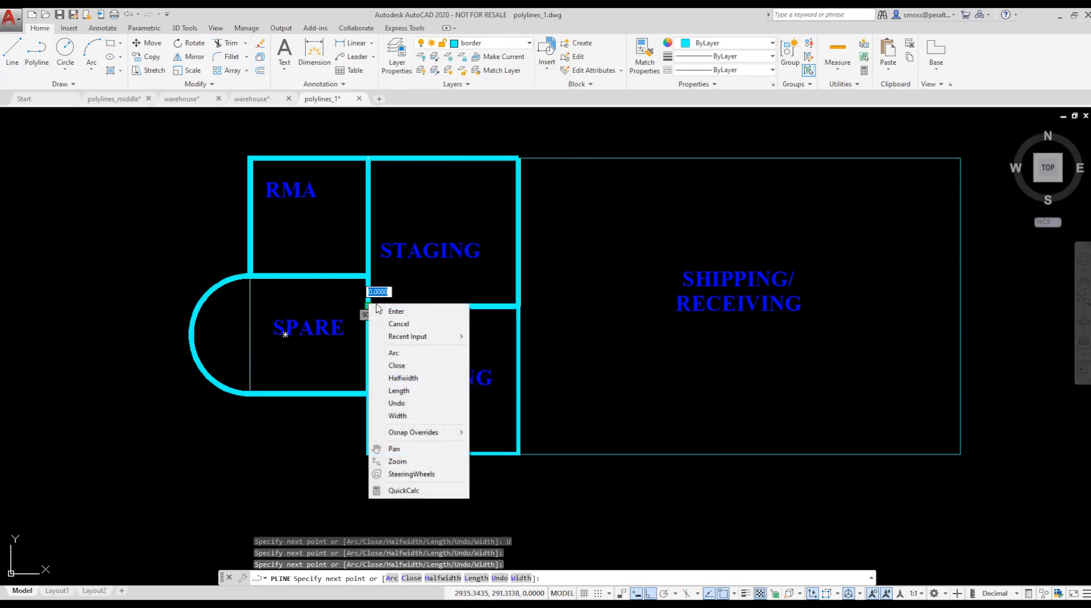
click(425, 365)
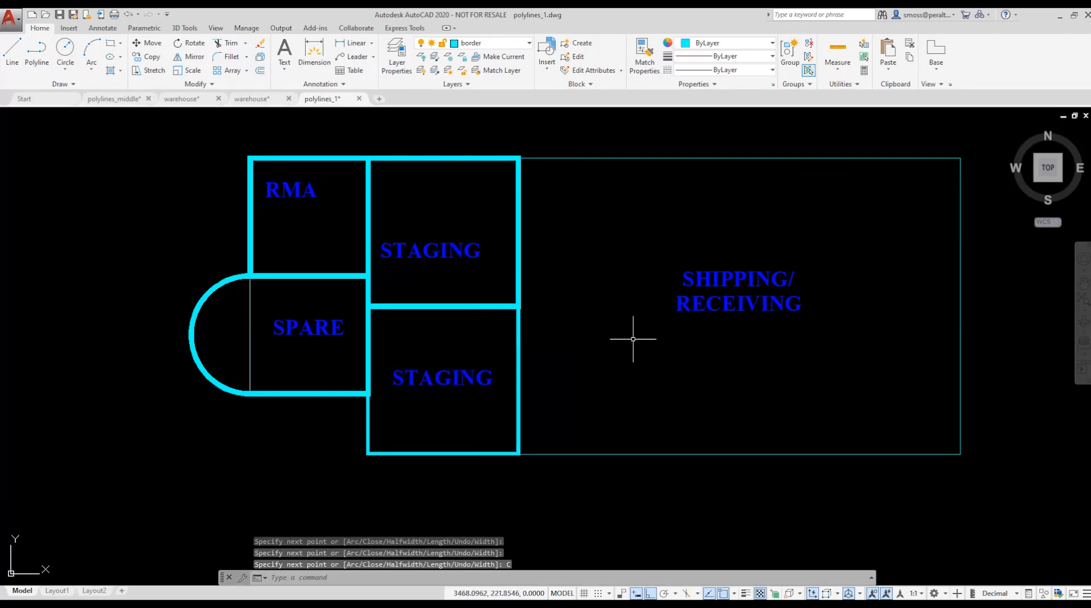
click(445, 158)
key(Escape)
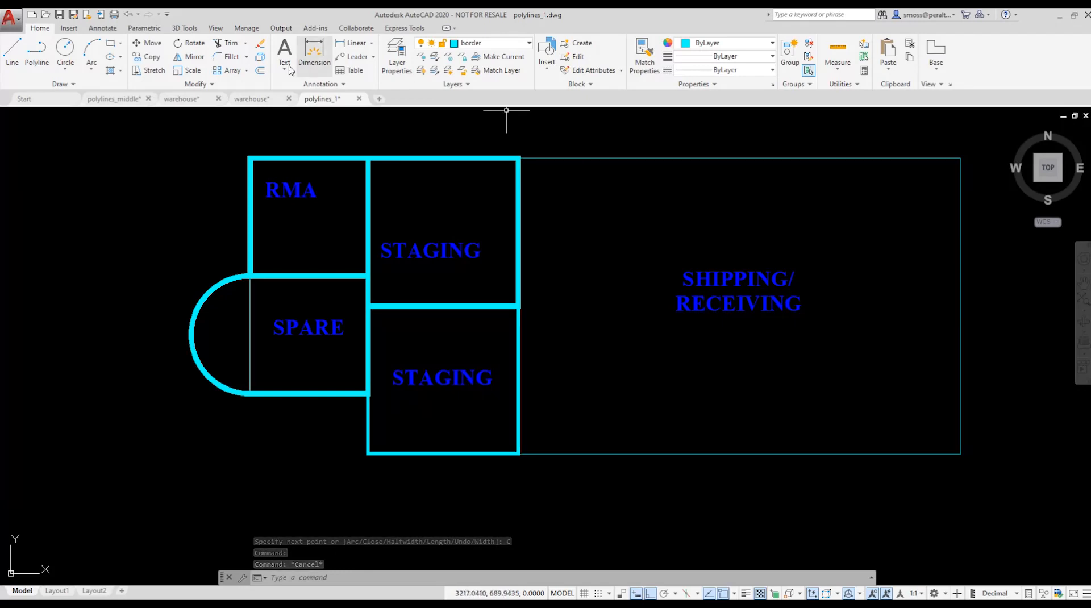
click(206, 84)
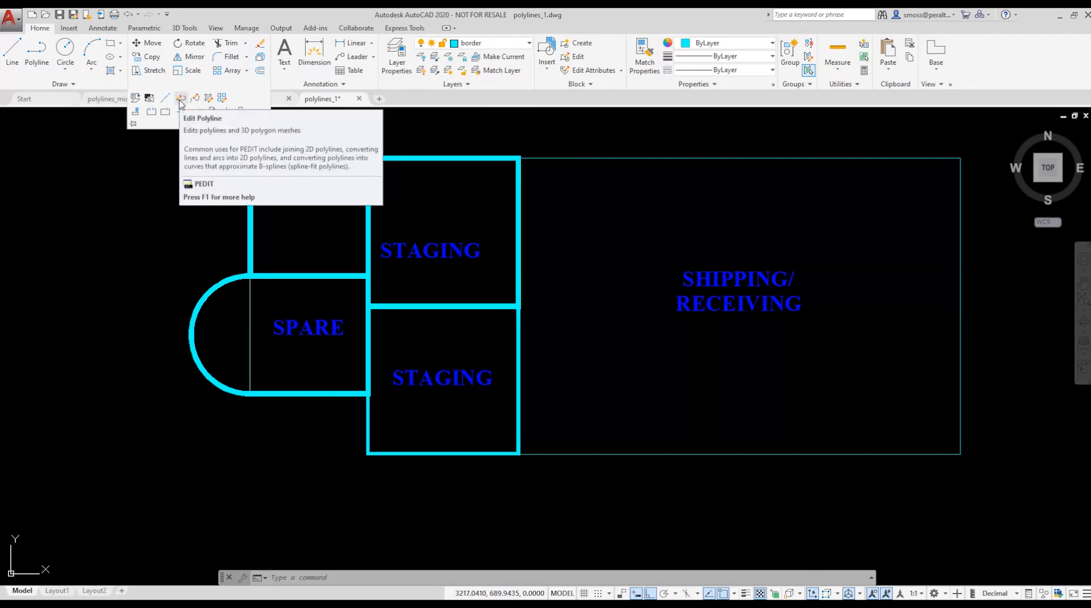
click(574, 135)
click(554, 135)
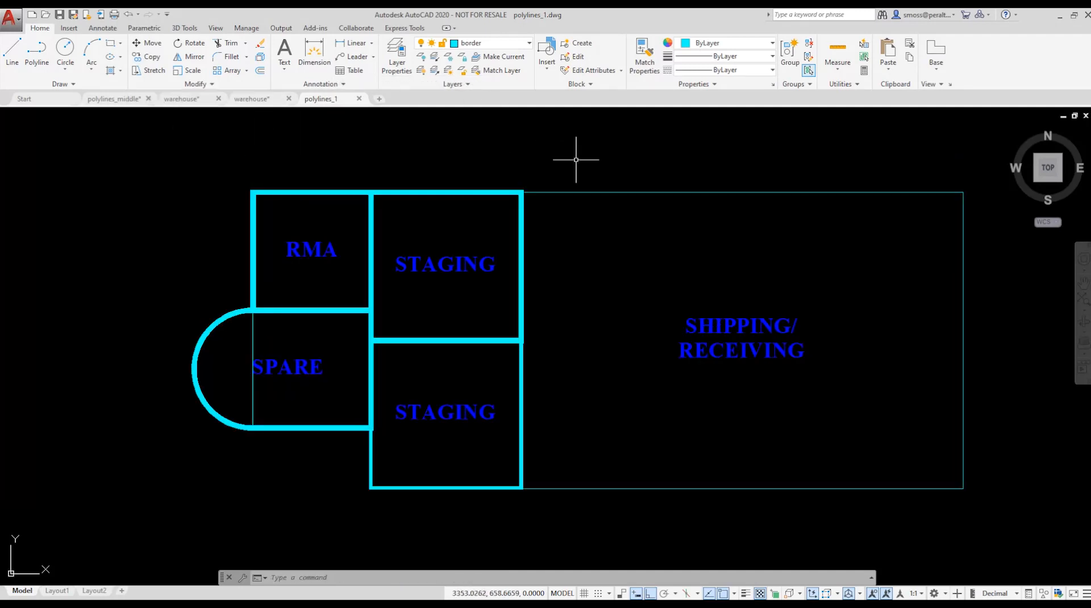
- With PEDIT, convert the SHIPPING/RECEIVING area's top line to a polyline and join its right, bottom and left lines to it
text(PE)
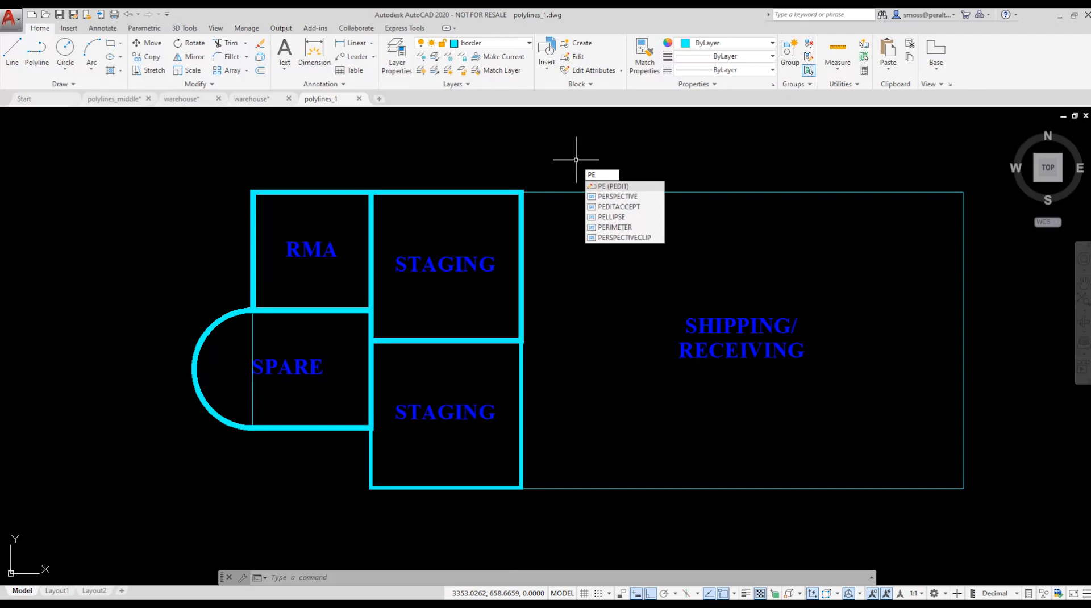
key(Return)
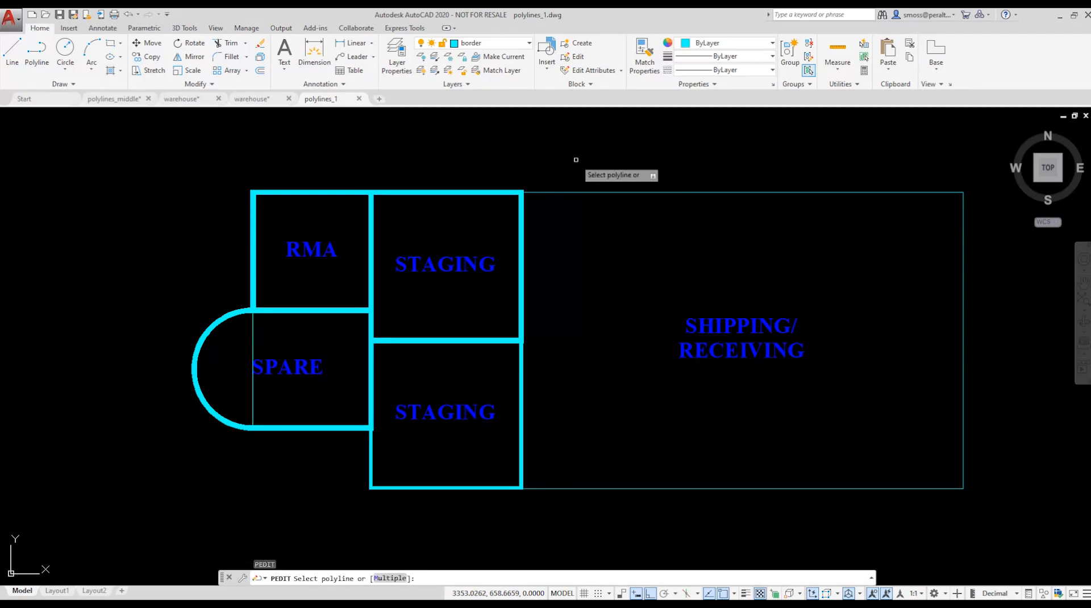
click(604, 192)
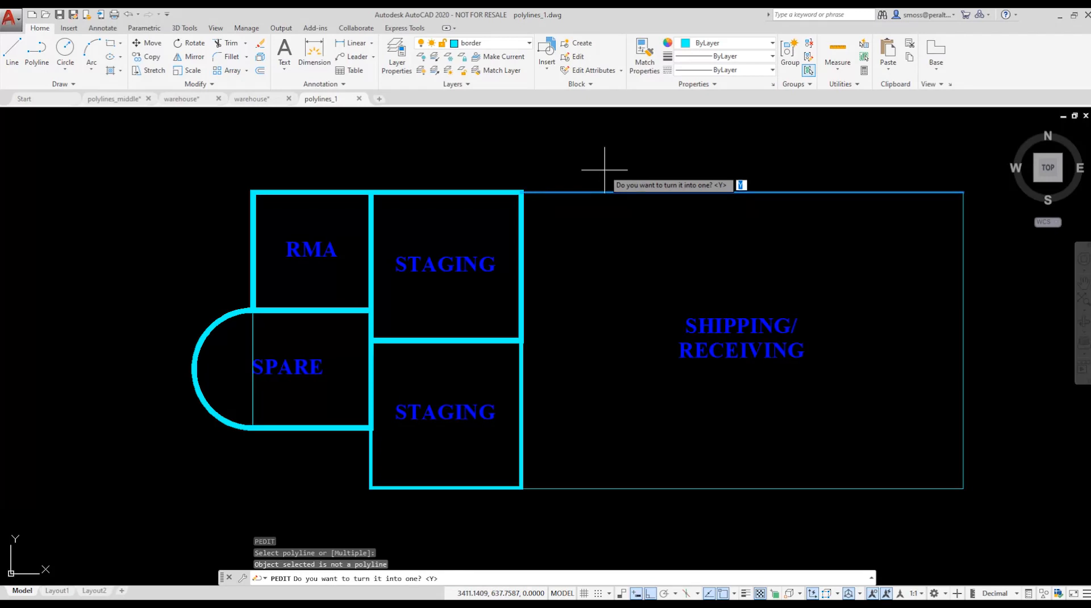
key(Return)
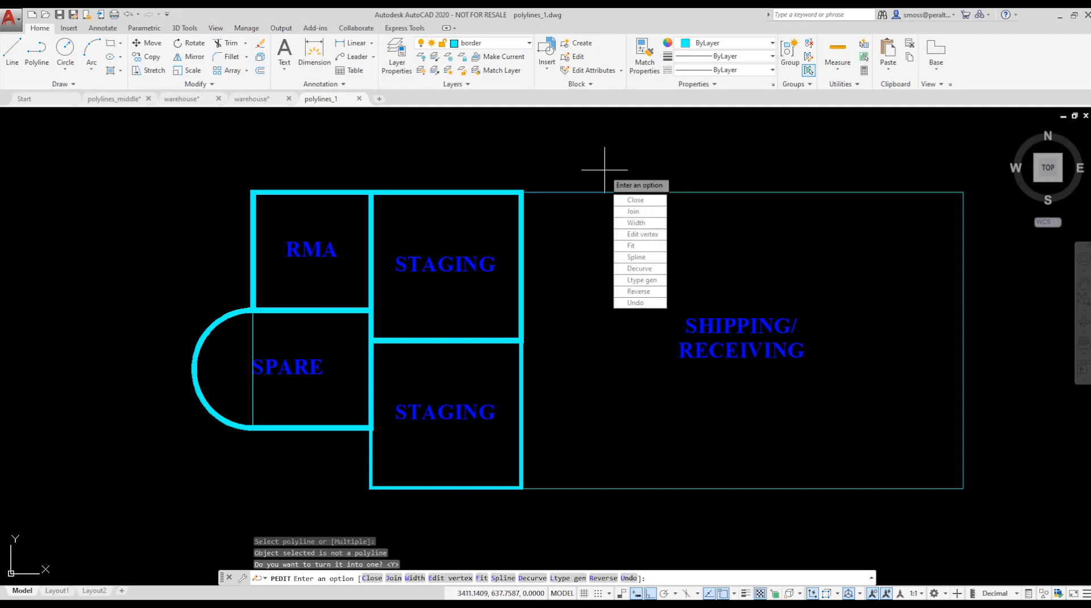
click(642, 213)
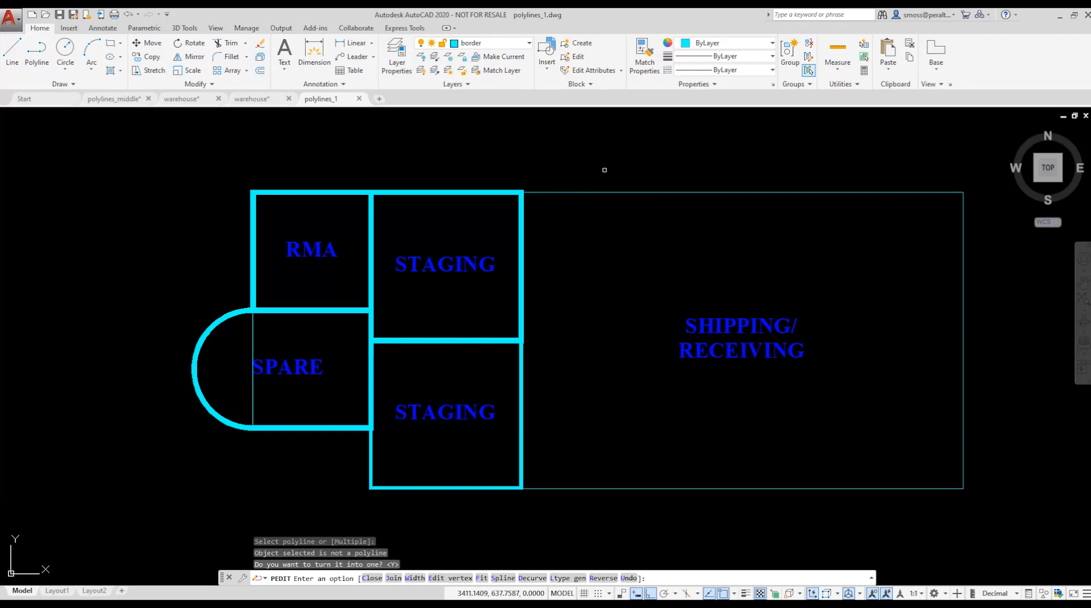
click(962, 364)
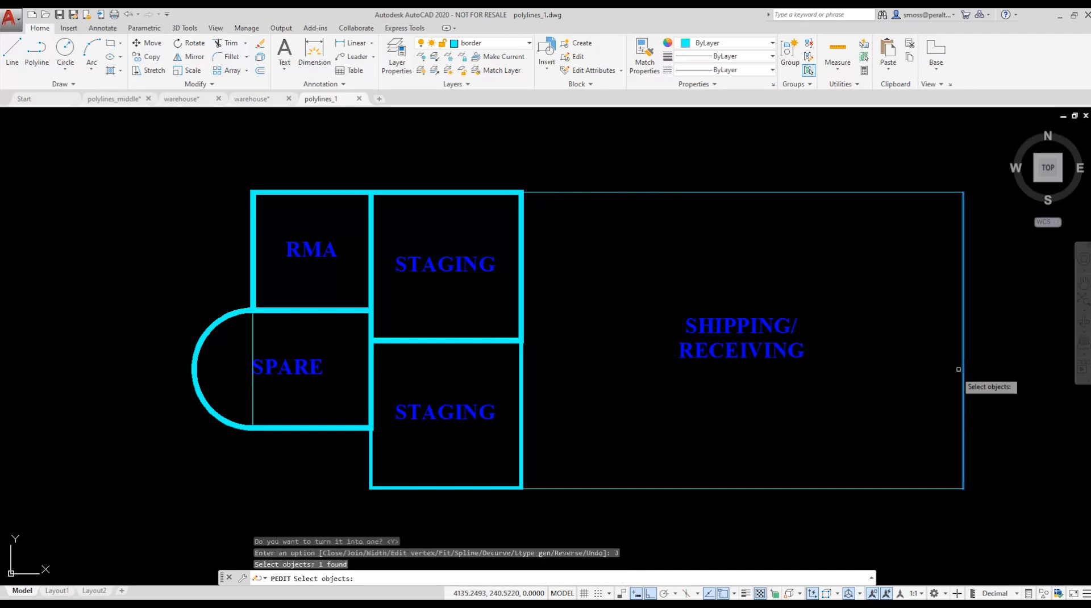
click(697, 489)
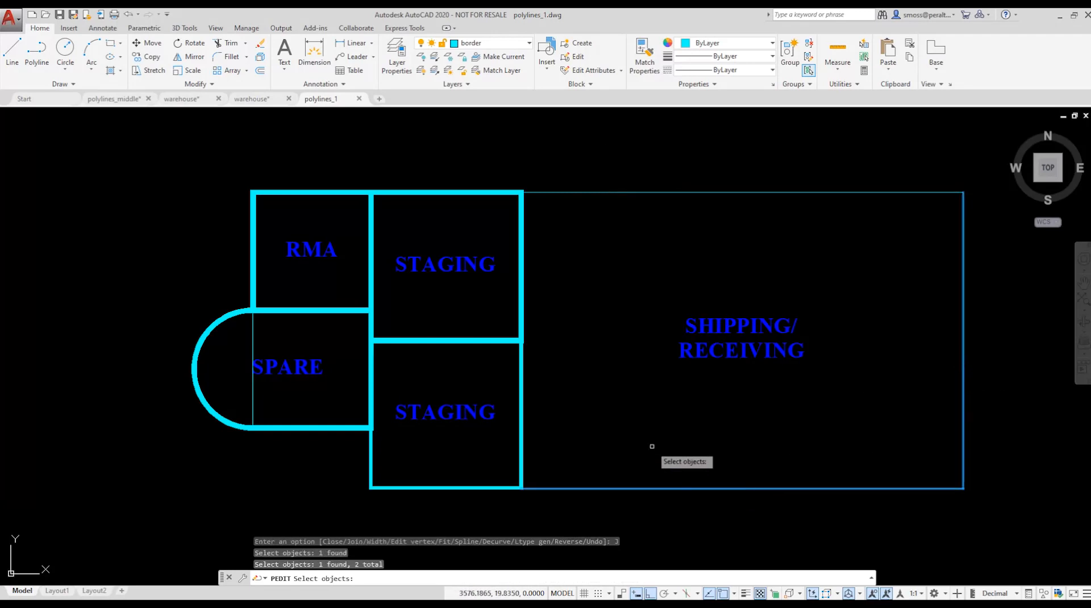
click(522, 426)
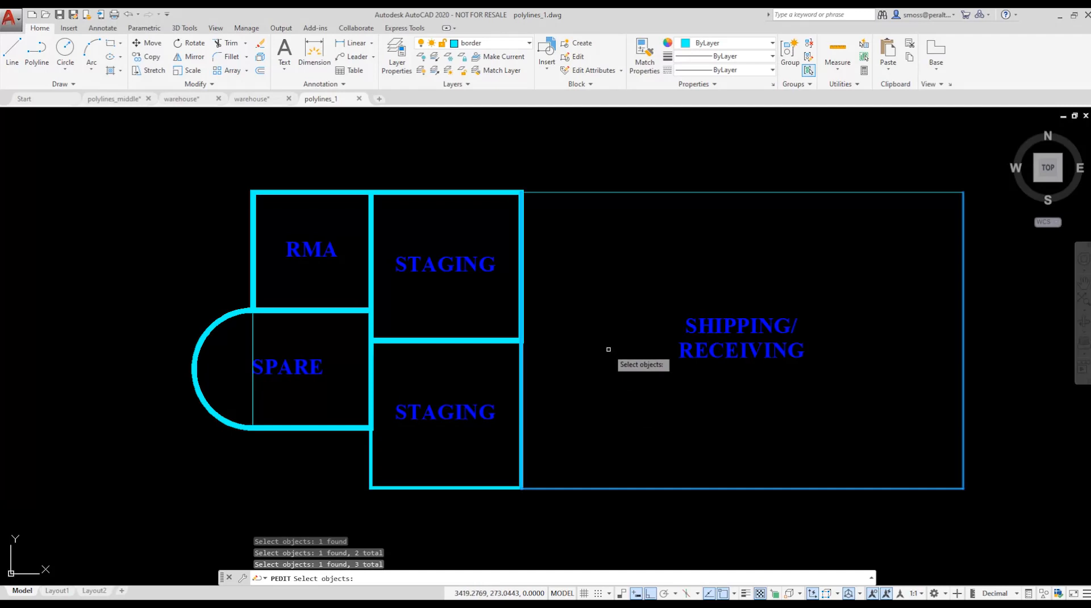
key(Return)
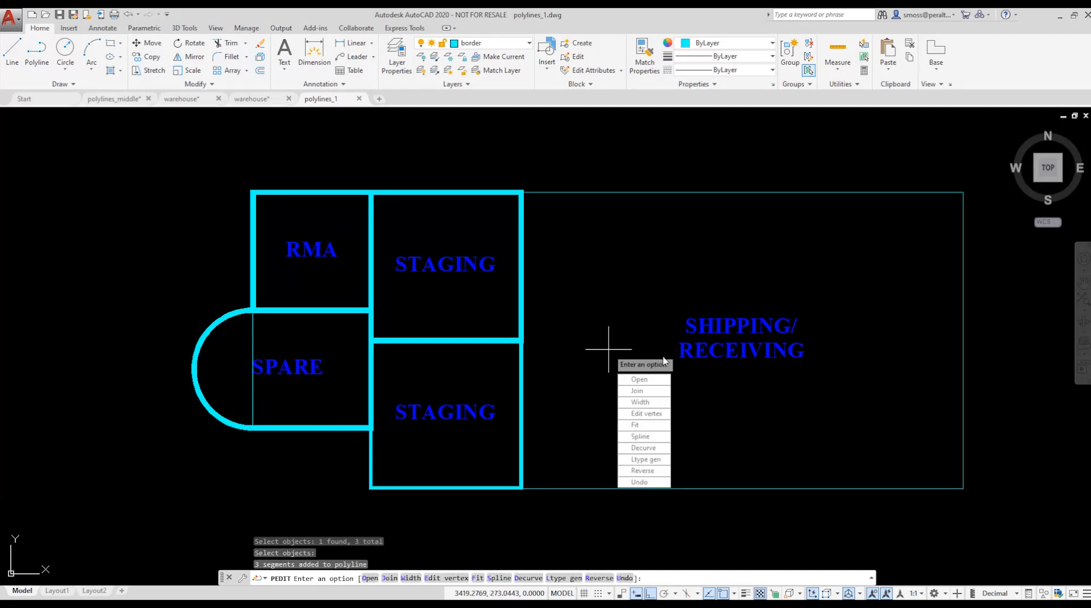
- Set the joined SHIPPING/RECEIVING polyline's width to 10 for all segments and end the polyline edit
click(652, 404)
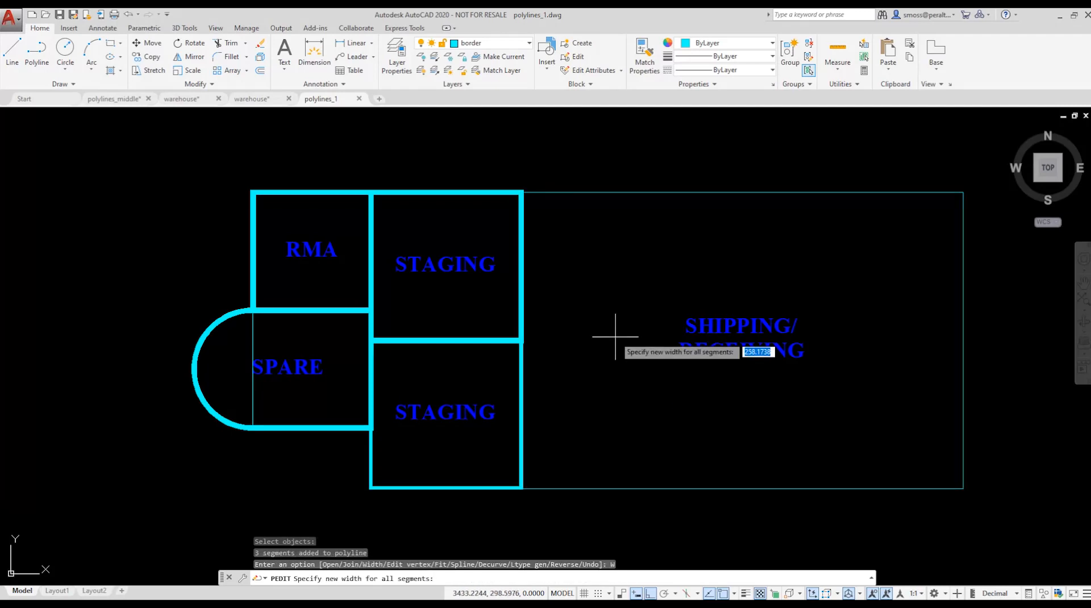
text(10)
key(Return)
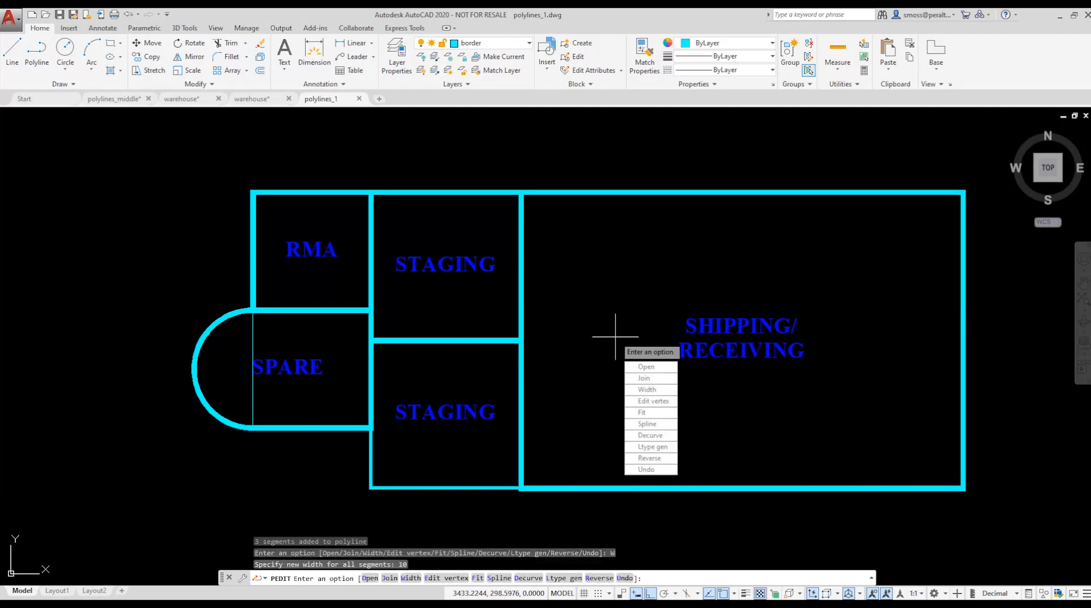
key(Return)
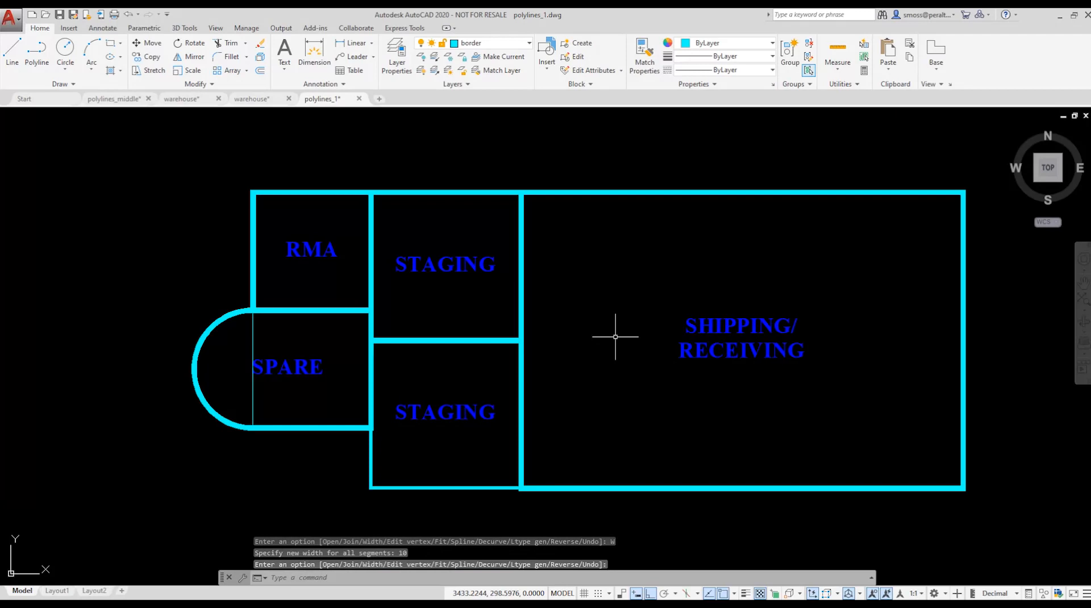